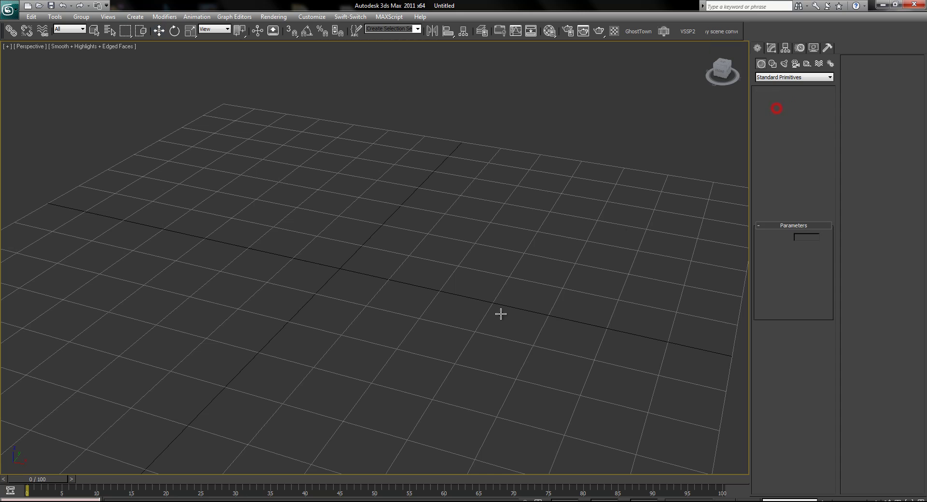
- Create a box about 41.6 m long, 30.1 m wide and 23.2 m high, and render the perspective view
drag(399, 247, 142, 318)
mouse_move(226, 205)
middle_down()
mouse_move(428, 248)
mouse_move(447, 284)
mouse_move(402, 285)
middle_up()
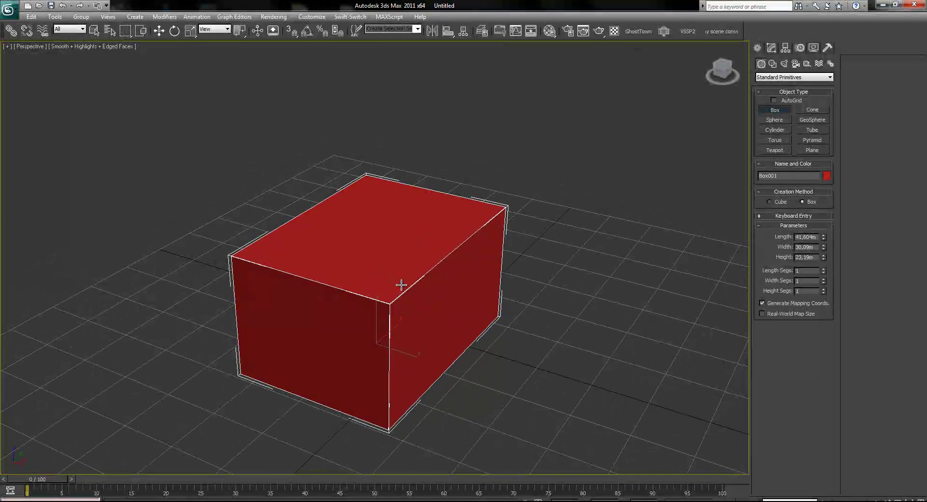
key(shift+q)
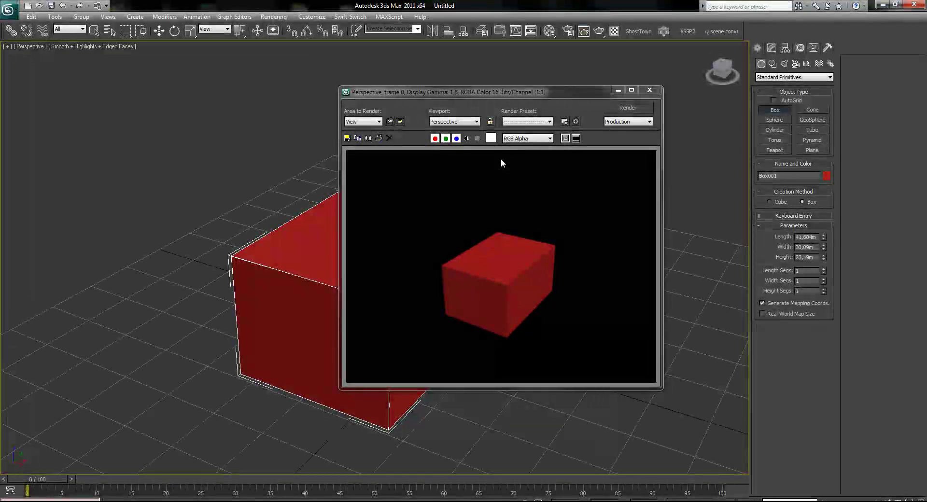
drag(508, 96, 410, 138)
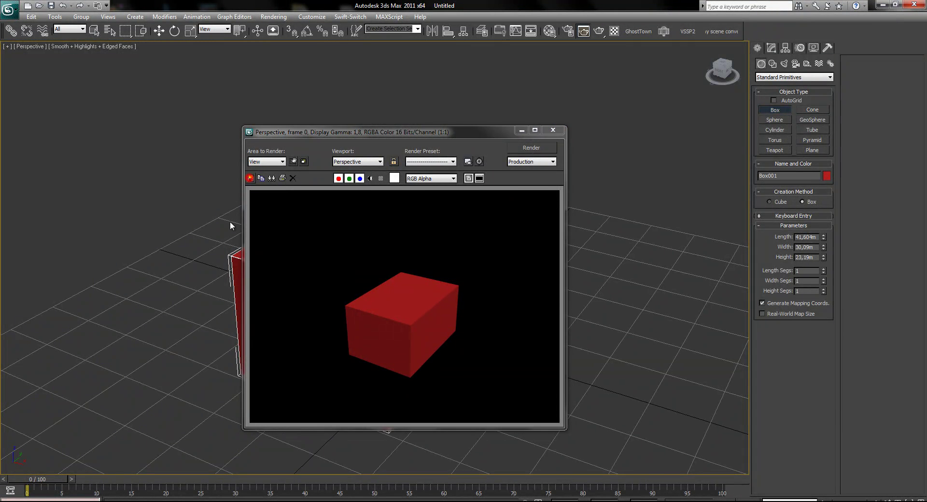
- Check which file formats are available for saving the rendered image
click(251, 178)
click(369, 420)
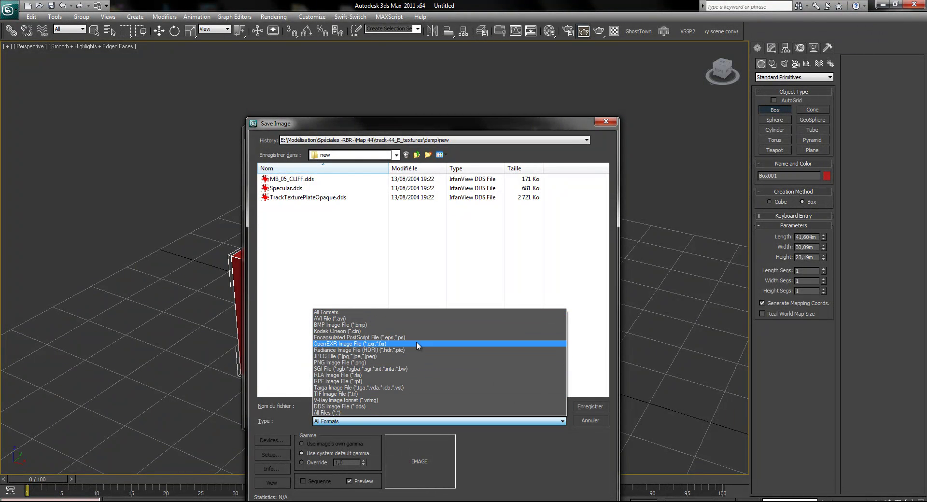
click(589, 420)
click(588, 420)
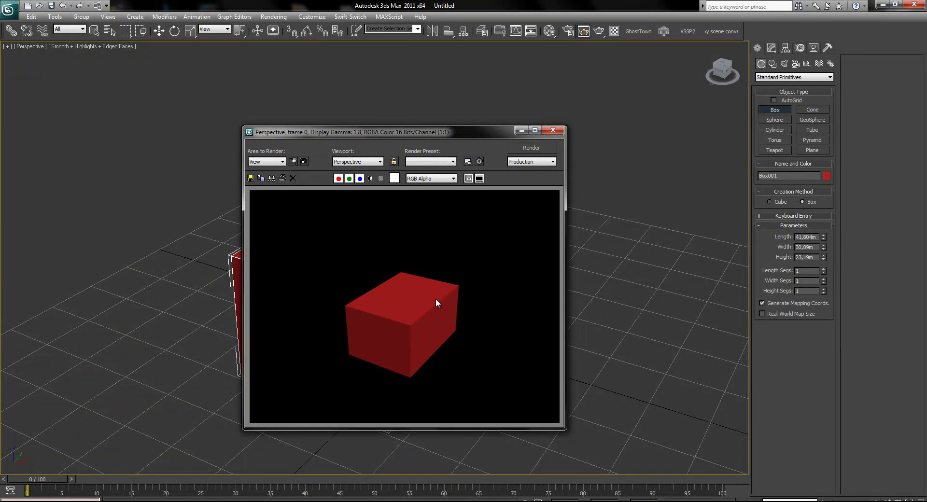
- Clone the rendered image window and render the box again from another angle to compare both images
click(261, 178)
drag(496, 139, 627, 138)
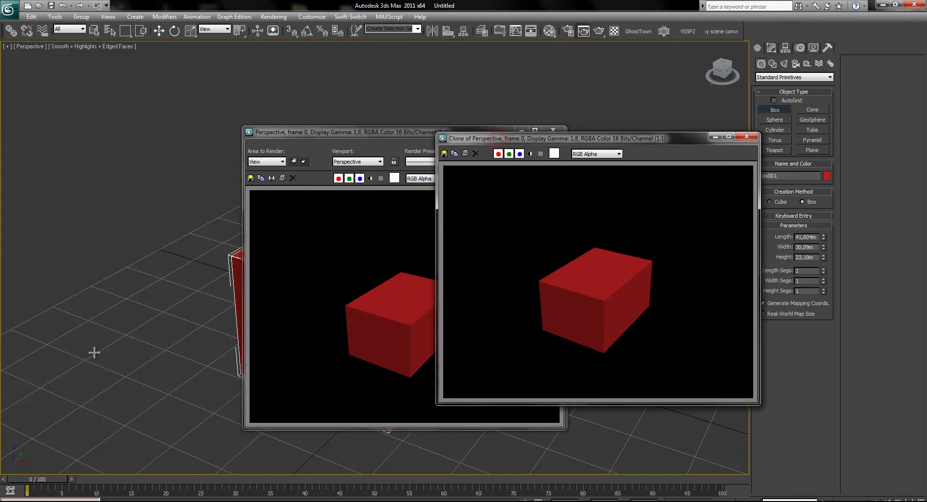
scroll(121, 343, up, 2)
key(shift+q)
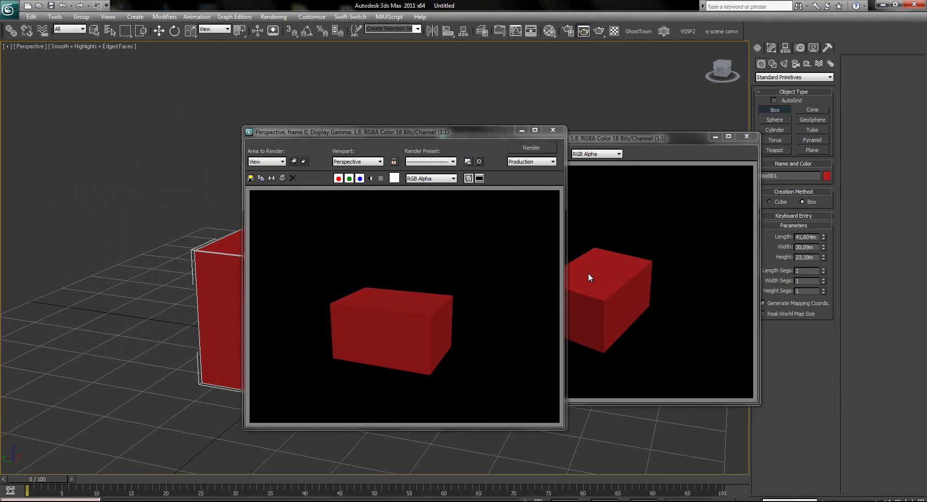
drag(667, 146, 747, 157)
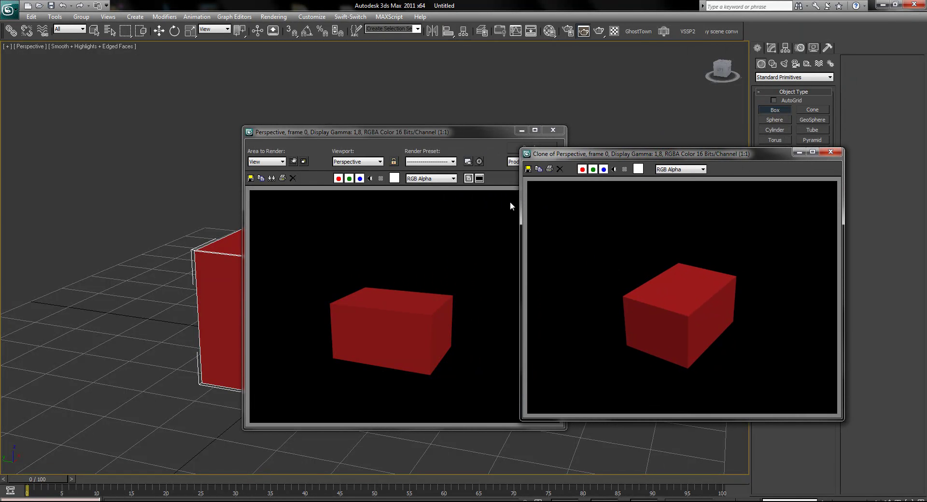
- Clear the cloned and the original rendered images, and close the clone window
click(560, 168)
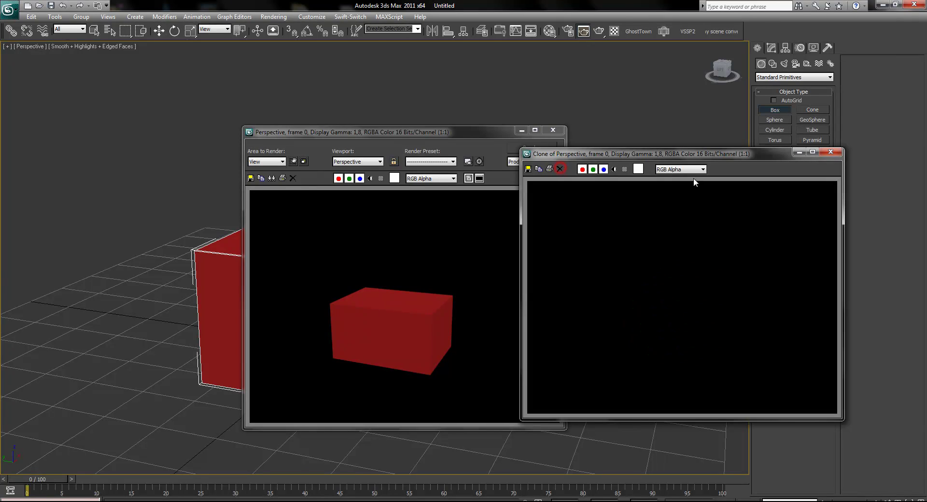
click(293, 178)
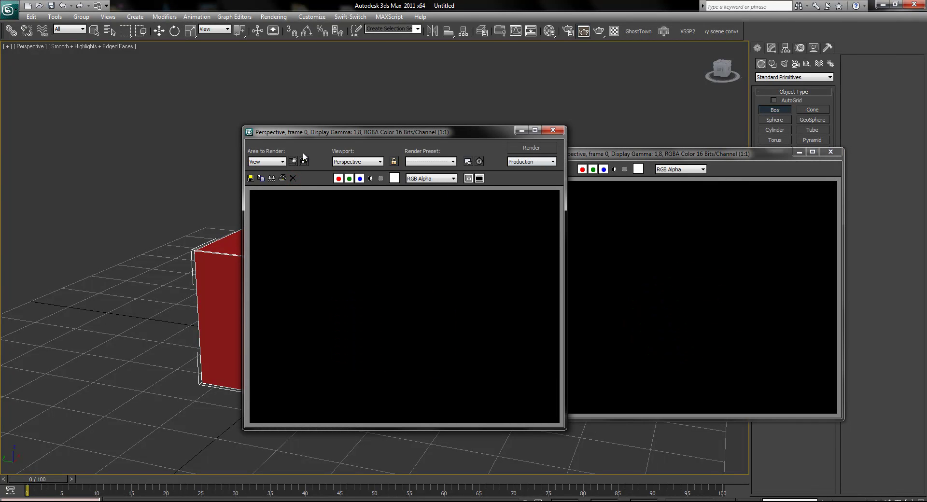
click(831, 152)
mouse_move(416, 129)
mouse_down()
mouse_move(456, 132)
mouse_move(642, 101)
mouse_up()
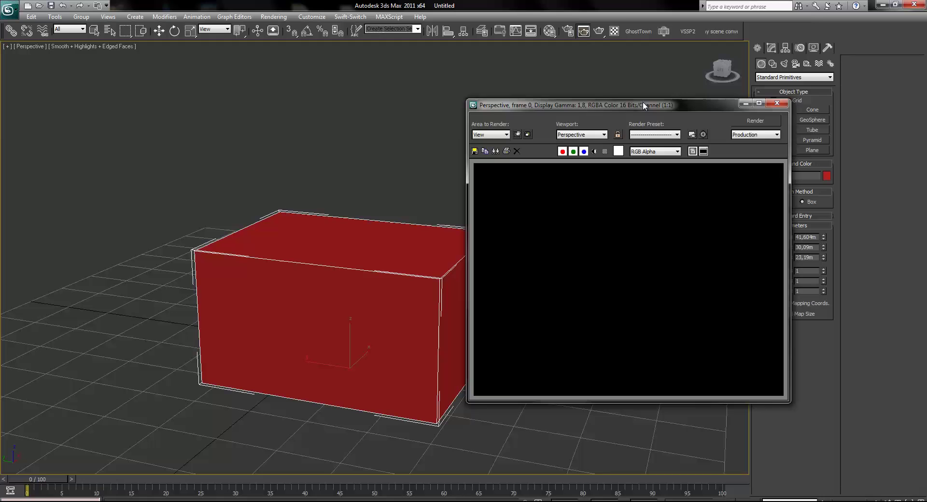
- Define a small render region around the box's upper front corner and render only that region
click(517, 135)
drag(143, 84, 419, 280)
drag(445, 330, 235, 274)
drag(385, 223, 259, 255)
drag(234, 301, 238, 271)
click(756, 120)
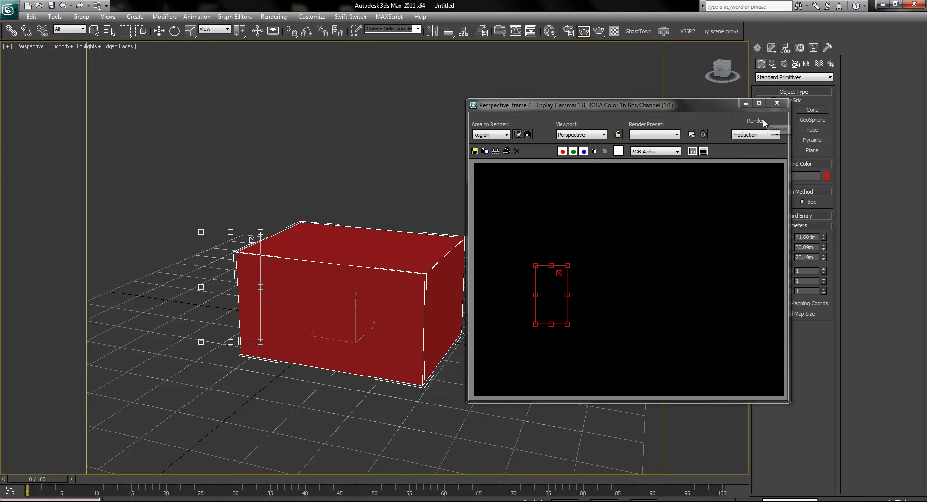
- Dismiss the render region and close the rendered frame window
click(560, 274)
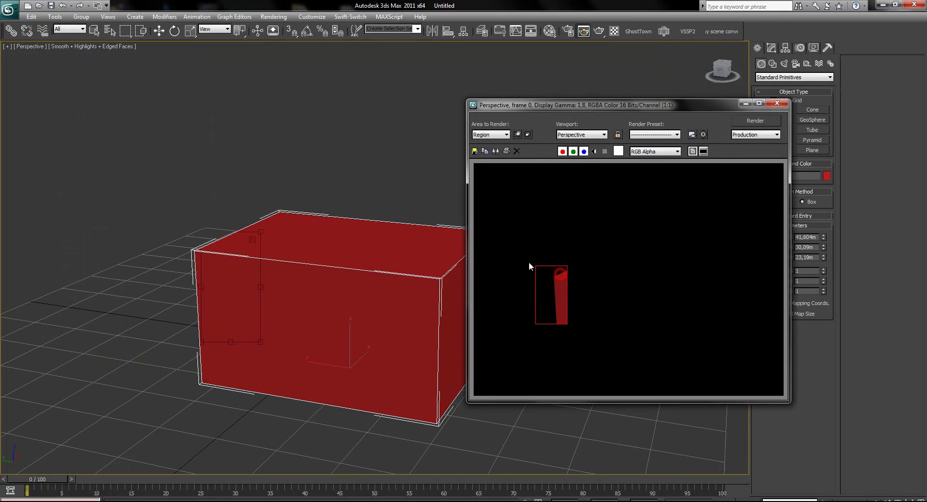
click(504, 137)
click(497, 156)
click(777, 103)
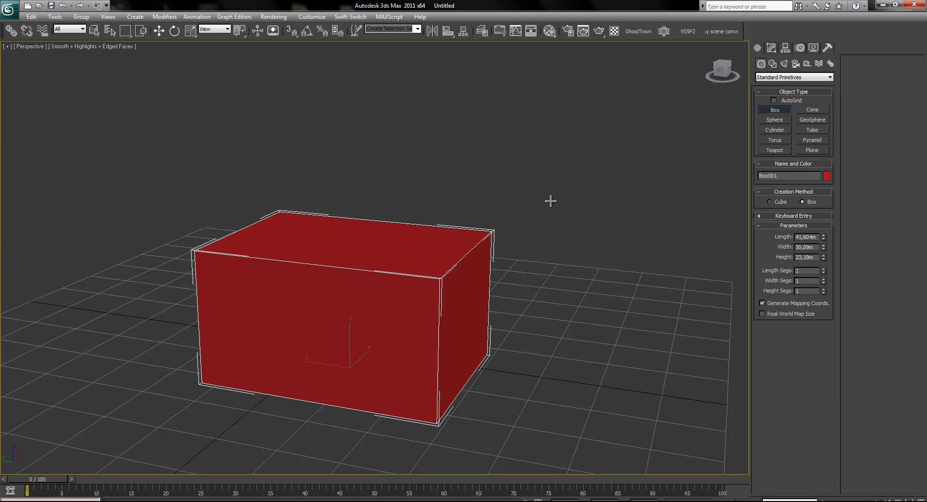
- Assign the textured 01 - Default material to the box and close the Material Editor
alt+middle_drag(379, 270, 362, 295)
key(m)
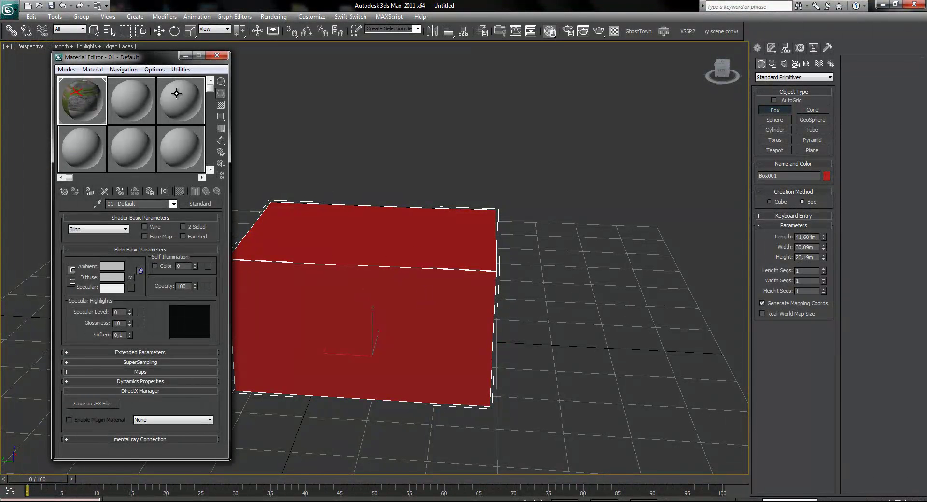
click(89, 193)
click(217, 55)
middle_drag(261, 237, 351, 271)
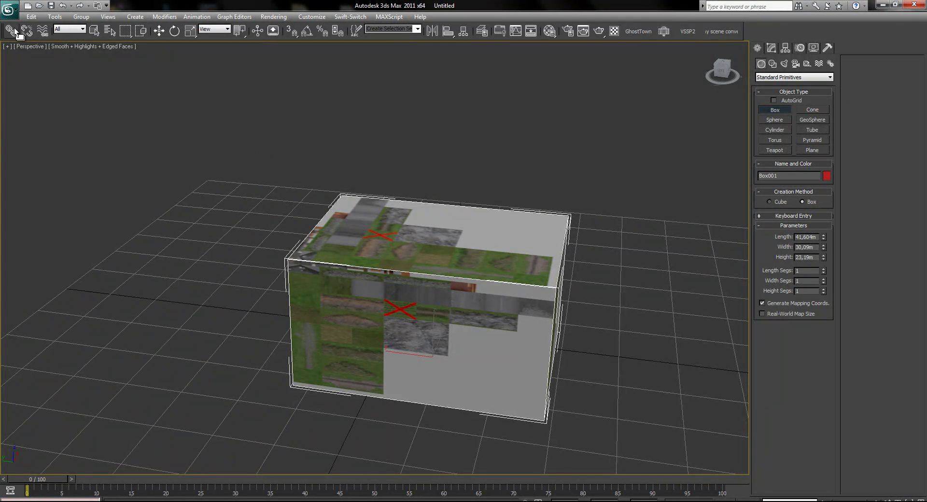
- Archive the scene with its associated assets to the desktop as a zip file named test
click(10, 9)
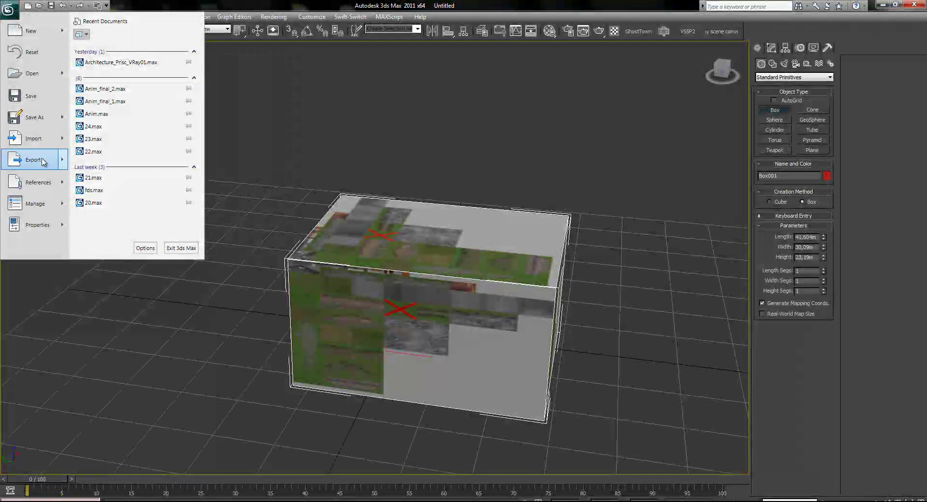
mouse_move(41, 121)
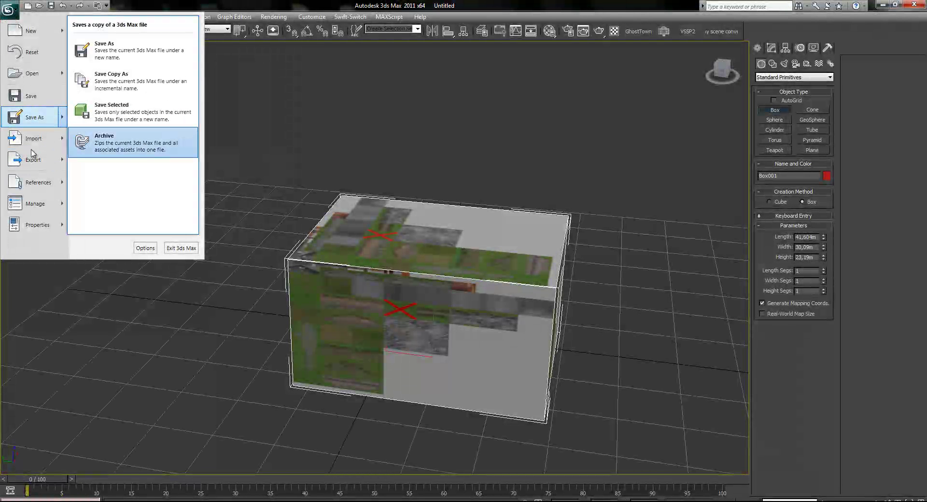
click(137, 148)
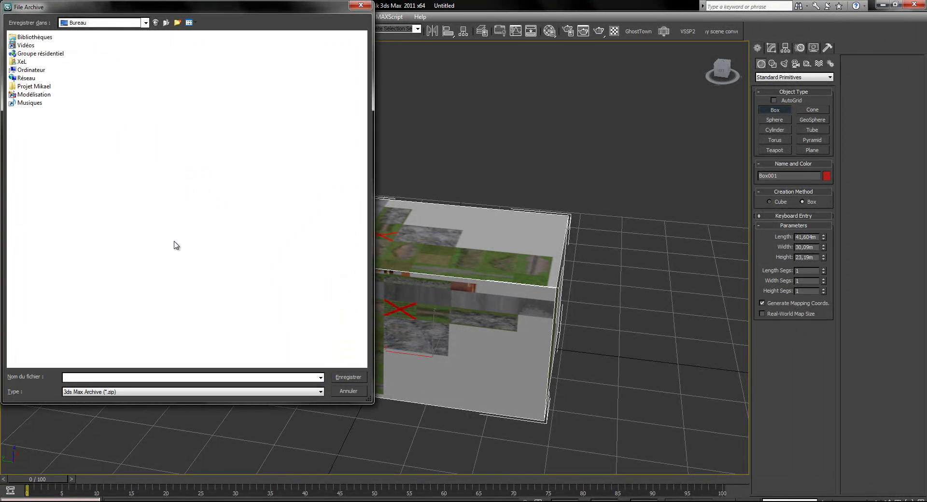
text(test)
key(Return)
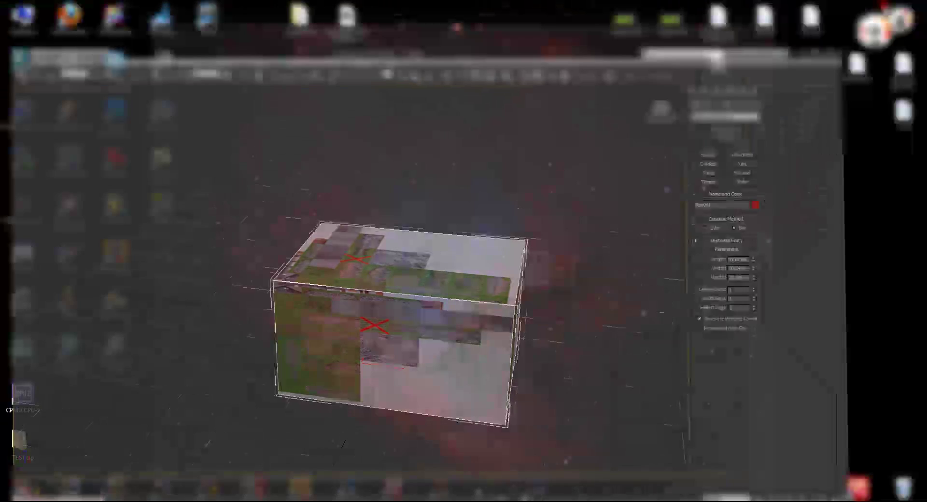
- Open the TEST.zip archive from the desktop and read its MAXFILES.TXT file list
click(20, 440)
drag(21, 441, 441, 311)
double_click(449, 303)
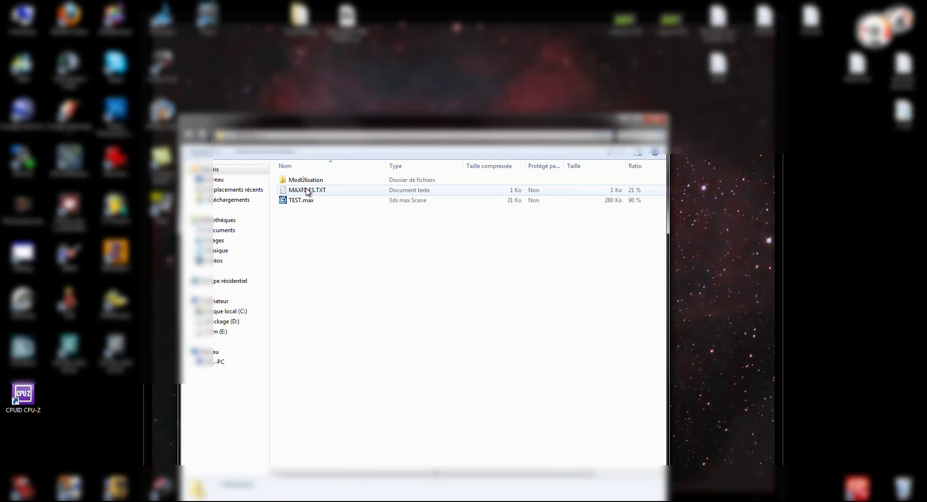
click(307, 192)
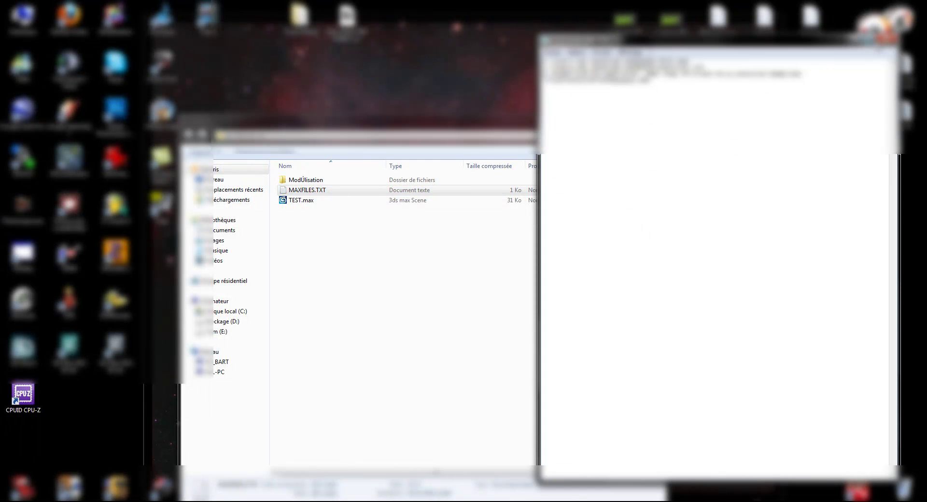
click(884, 51)
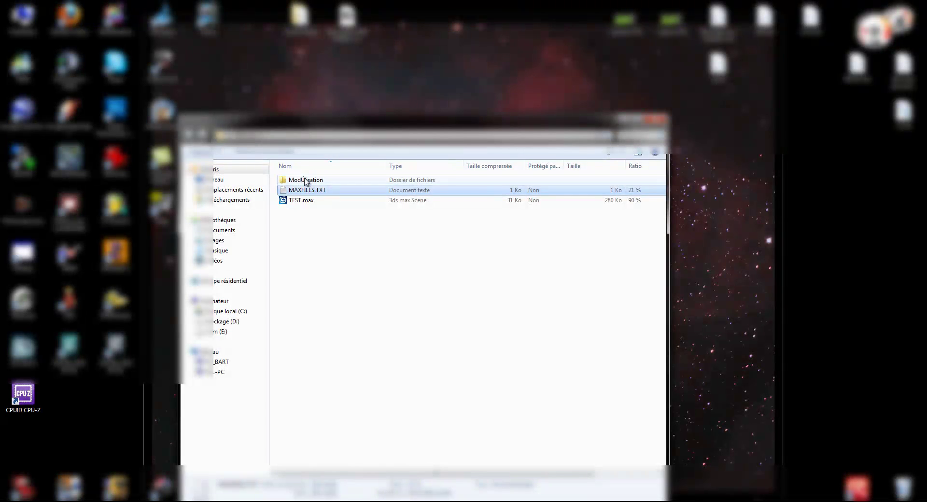
- Browse the archive's nested folders down through damp to check the packed texture file
click(305, 180)
double_click(305, 180)
click(310, 183)
double_click(310, 183)
double_click(311, 185)
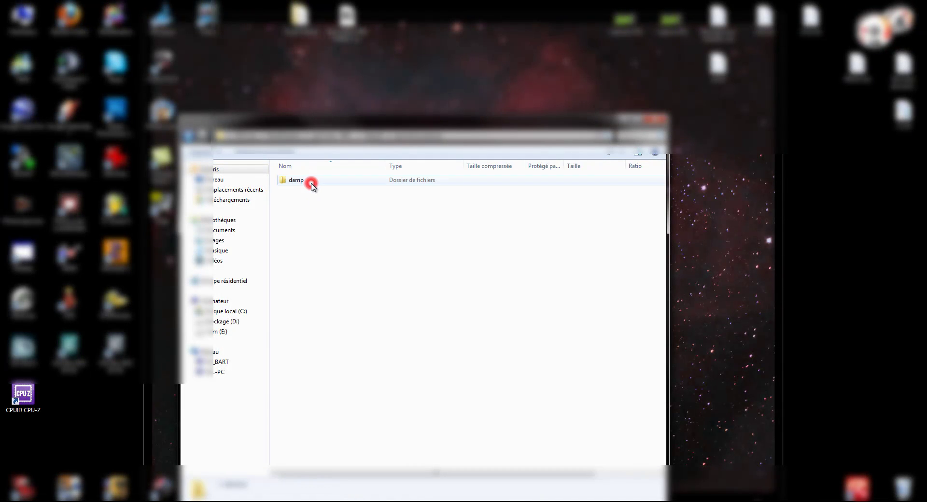
double_click(312, 185)
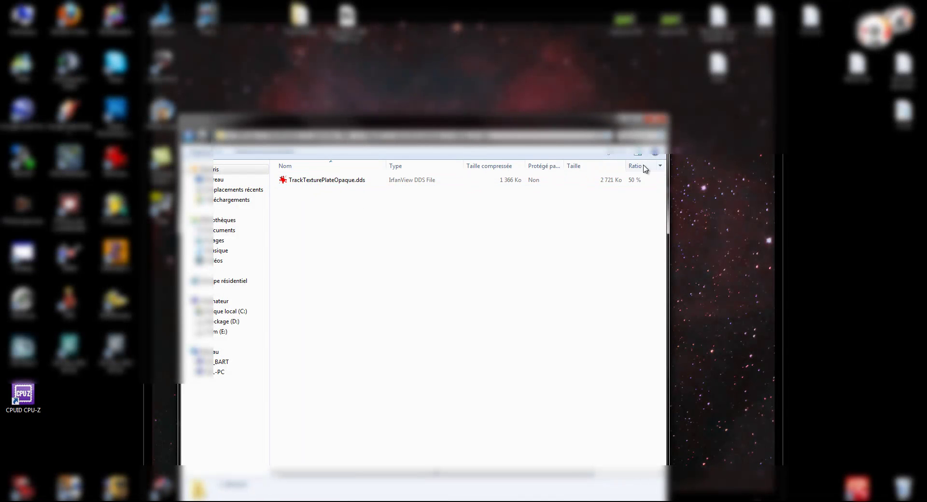
- Close the archive window and move TEST.zip to the recycle bin
click(656, 118)
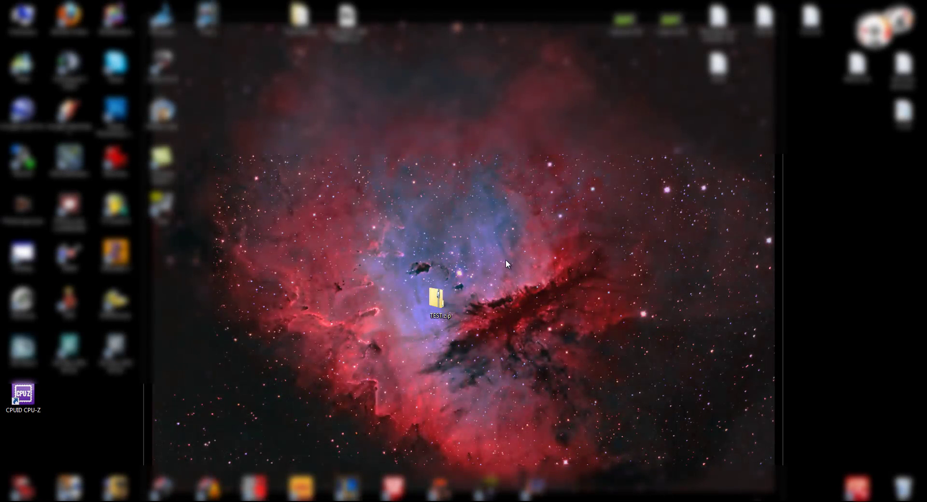
drag(438, 302, 903, 485)
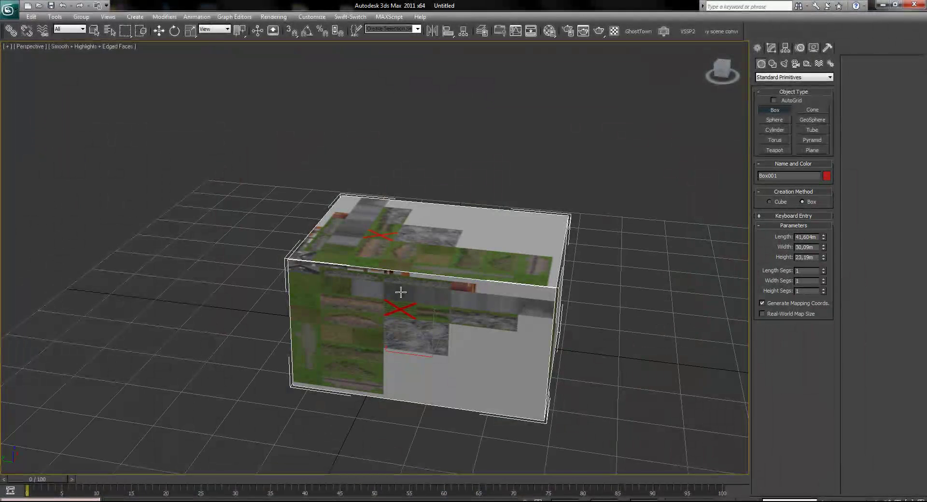
- Back in 3ds Max, convert the textured box to an Editable Poly
alt+middle_drag(383, 299, 302, 303)
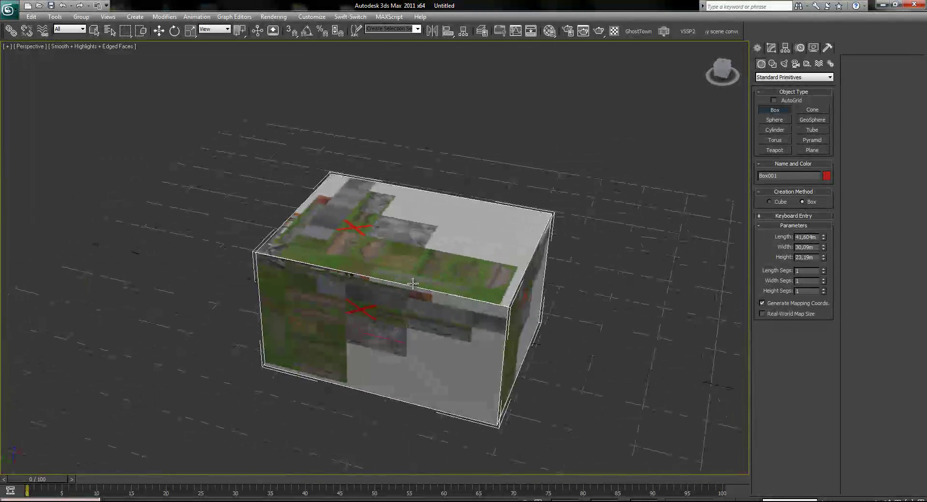
key(w)
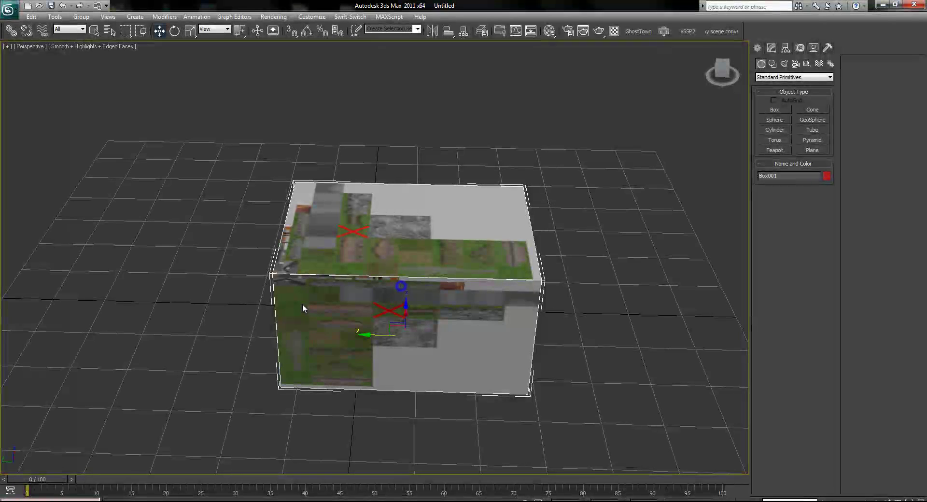
right_click(344, 250)
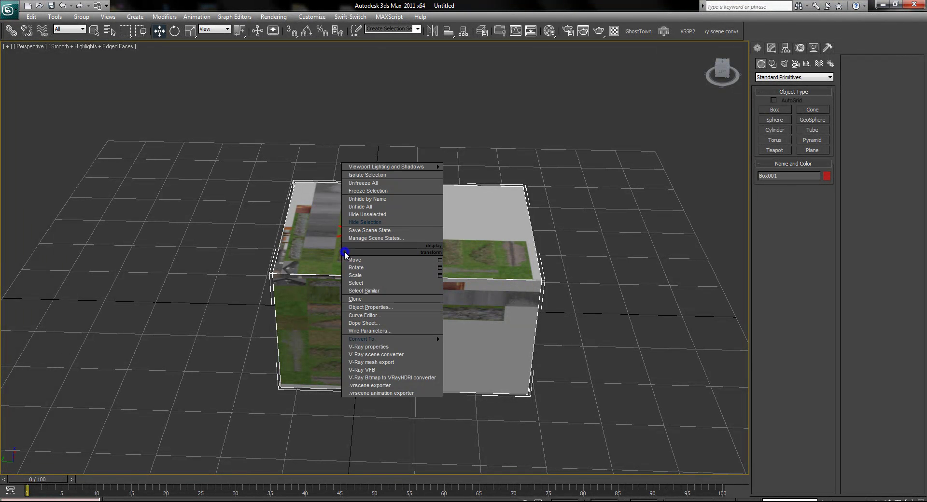
mouse_move(396, 339)
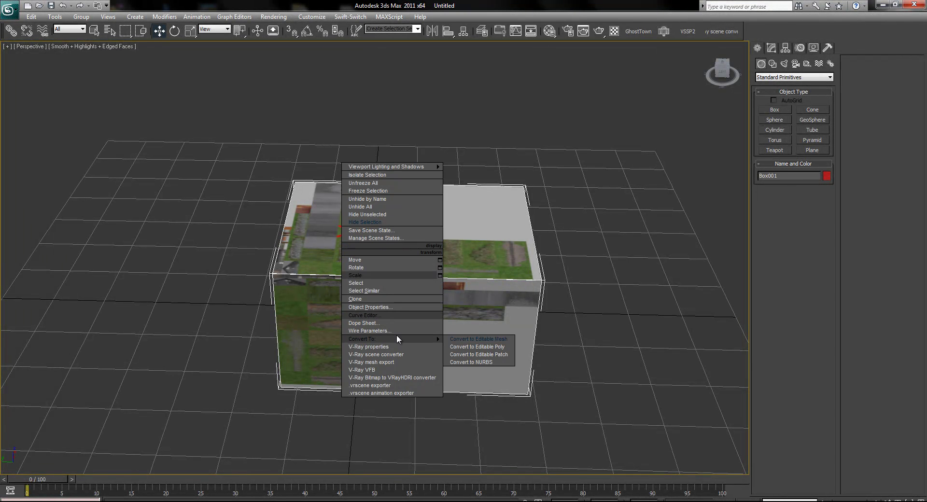
click(477, 347)
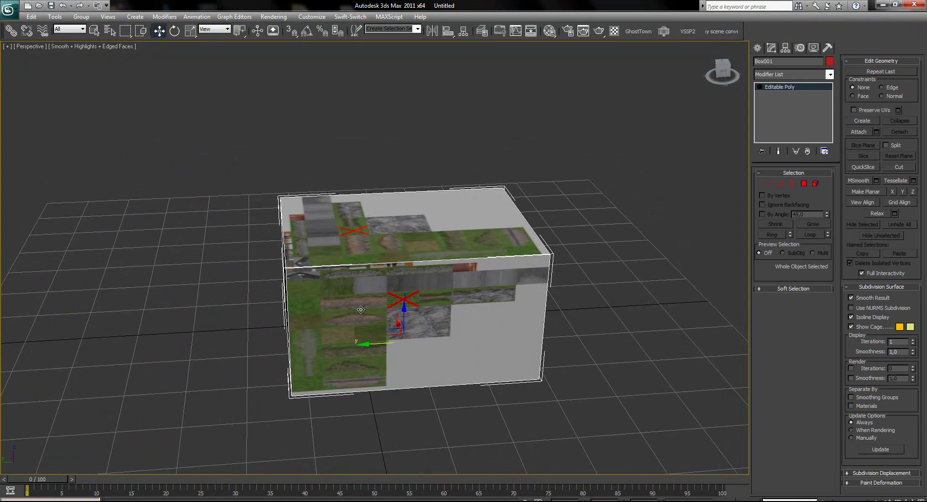
- Rotate the box freely about its vertical axis
key(e)
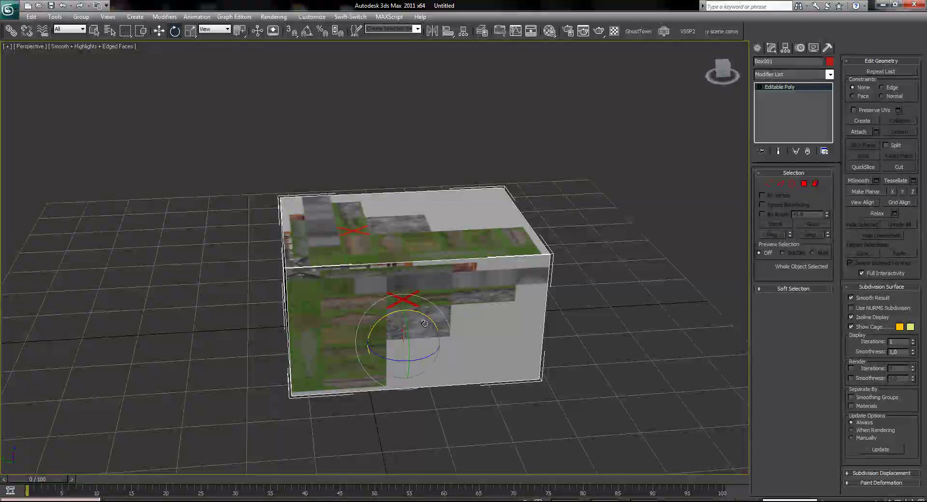
drag(398, 364, 474, 359)
alt+middle_drag(474, 360, 408, 352)
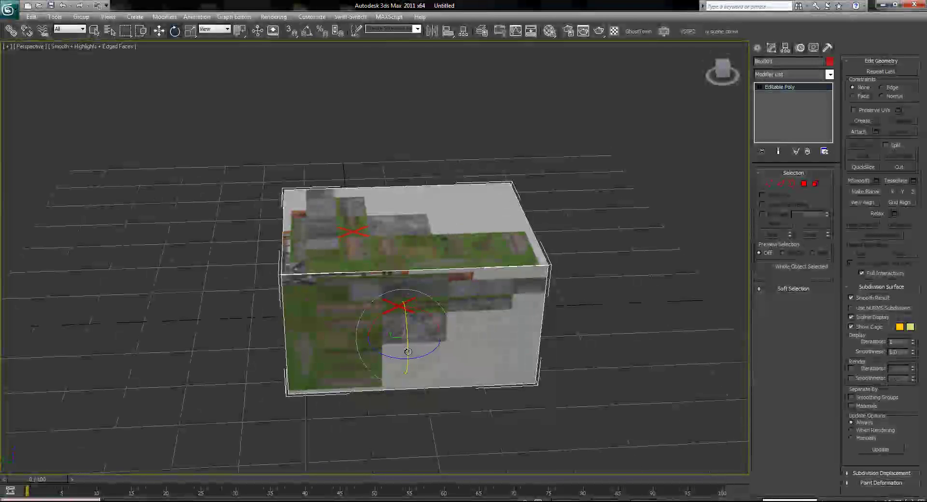
mouse_move(408, 352)
mouse_down()
mouse_move(369, 371)
mouse_move(422, 361)
mouse_up()
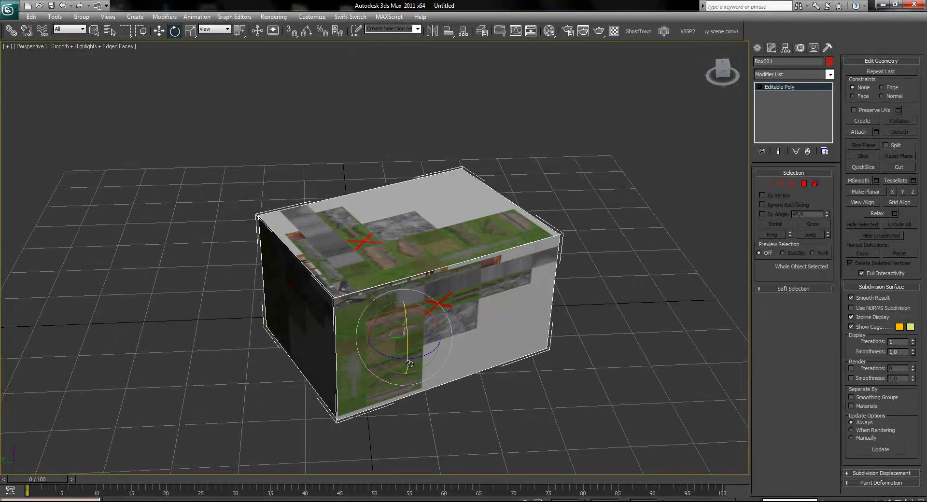
- Undo the box's rotation, enable Affect Pivot Only and move the pivot to a bottom corner of the box
key(ctrl+z)
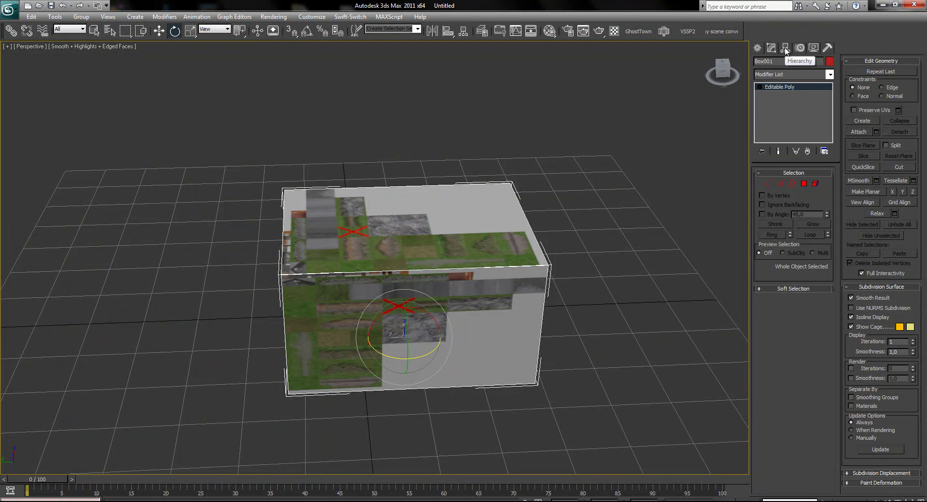
click(786, 49)
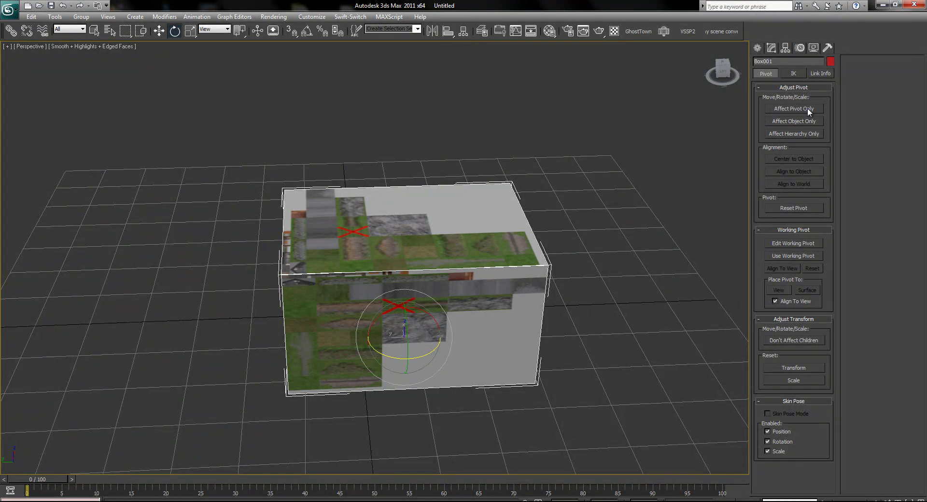
click(795, 108)
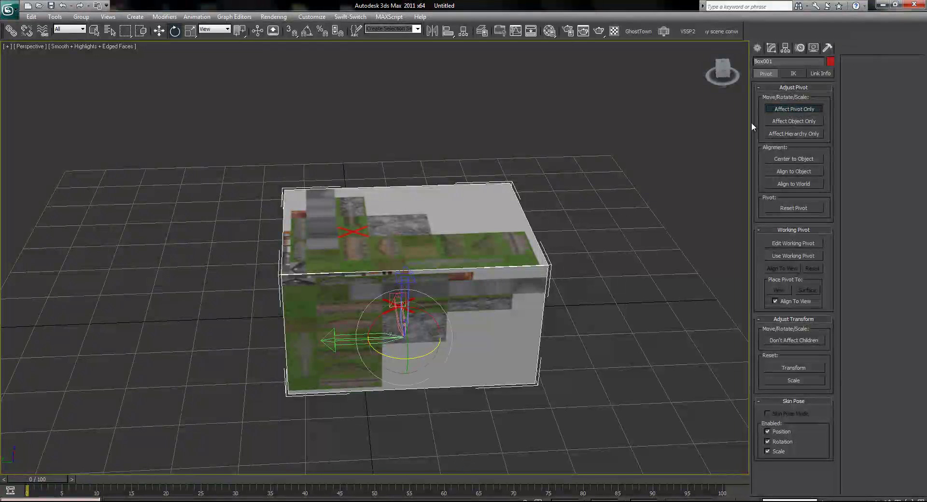
key(w)
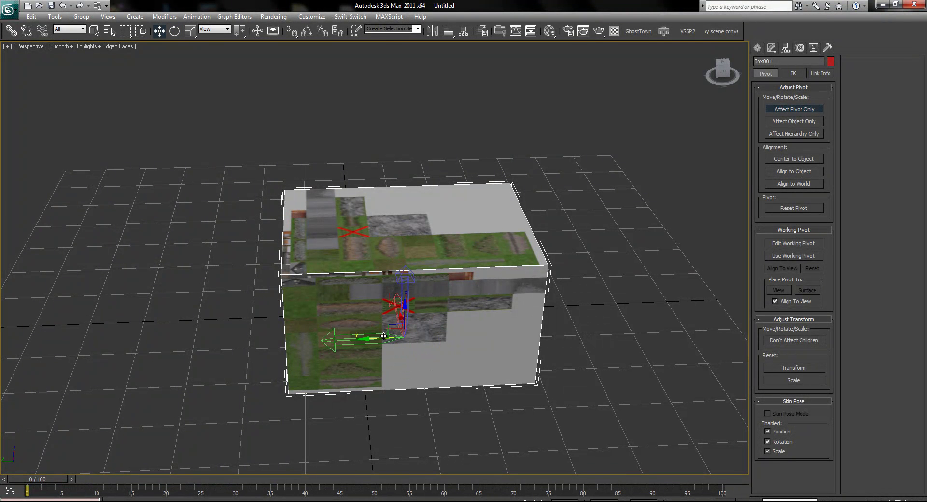
drag(392, 332, 280, 389)
- Align the pivot precisely with the box's upper-left corner in the Top view, and finish pivot editing back in the Perspective view
key(alt+w)
right_click(191, 177)
key(alt+w)
scroll(328, 215, up, 8)
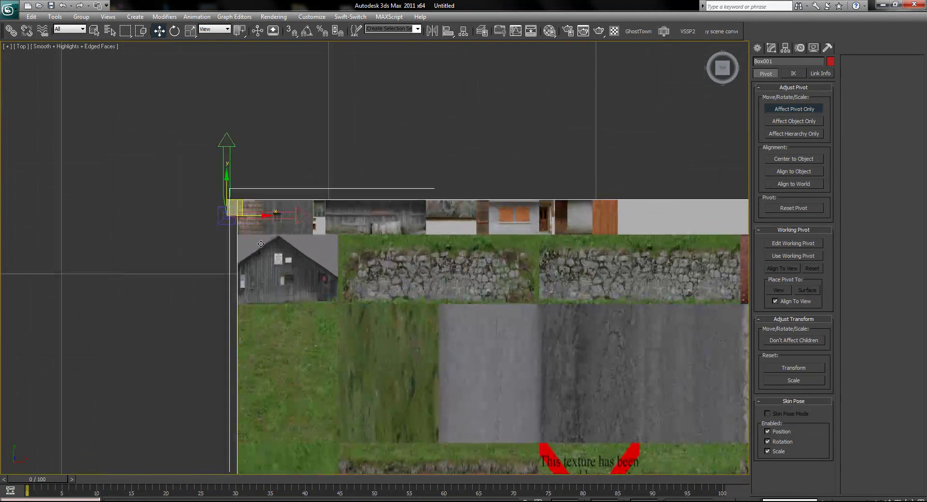
middle_drag(113, 160, 284, 227)
drag(284, 227, 306, 200)
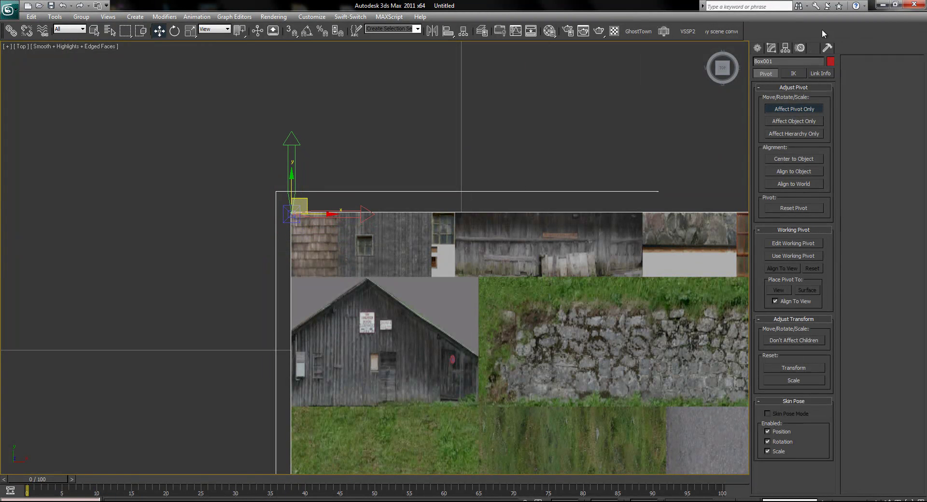
click(757, 49)
key(alt+w)
click(553, 338)
key(alt+w)
alt+middle_drag(339, 329, 325, 394)
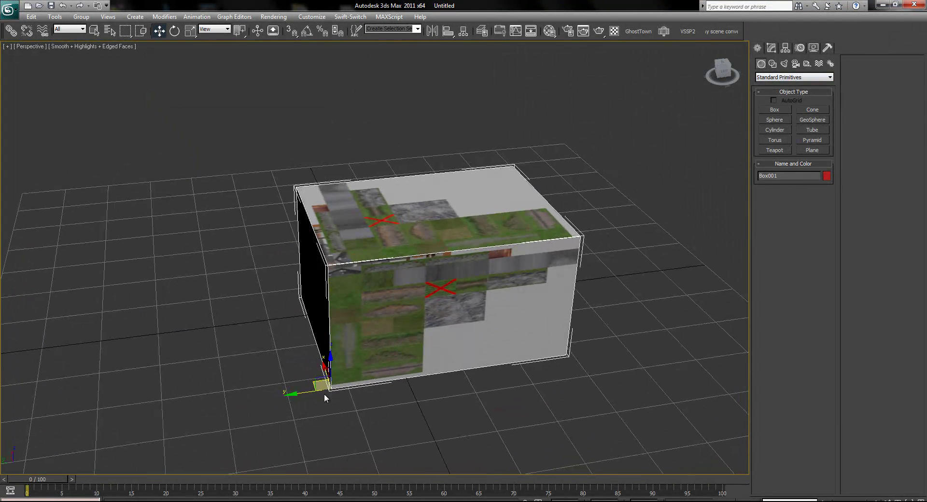
- Try rotating the box about the vertical axis of its corner pivot, and undo the rotation
alt+middle_drag(434, 314, 412, 398)
key(e)
drag(418, 407, 403, 382)
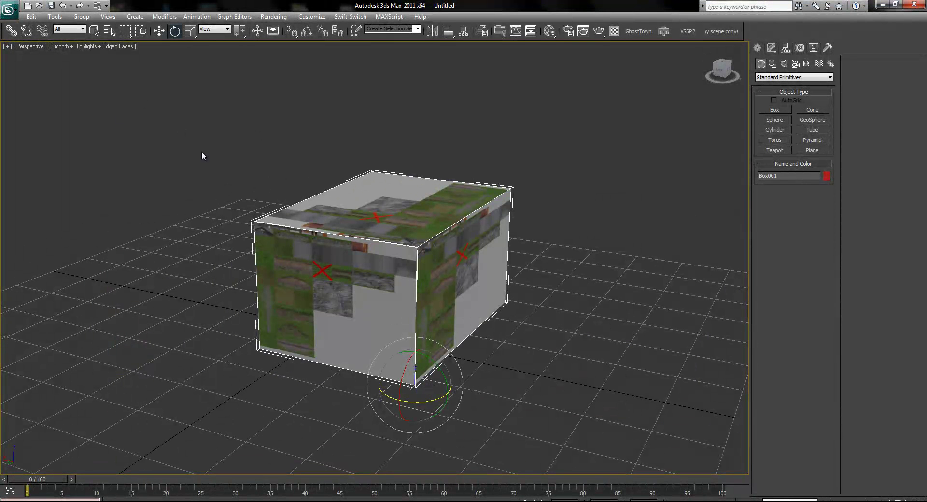
alt+middle_drag(482, 221, 456, 244)
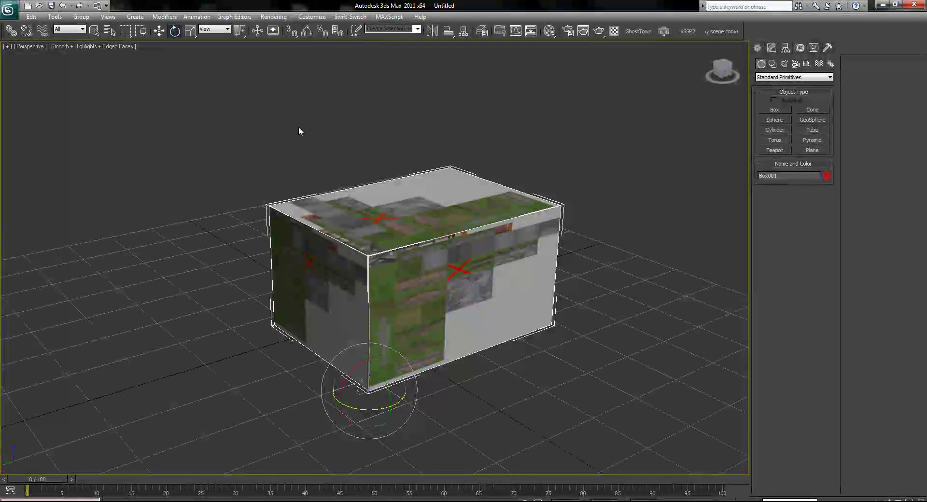
- Open the Transform Toolbox and place it in the empty viewport area beside the box
click(55, 16)
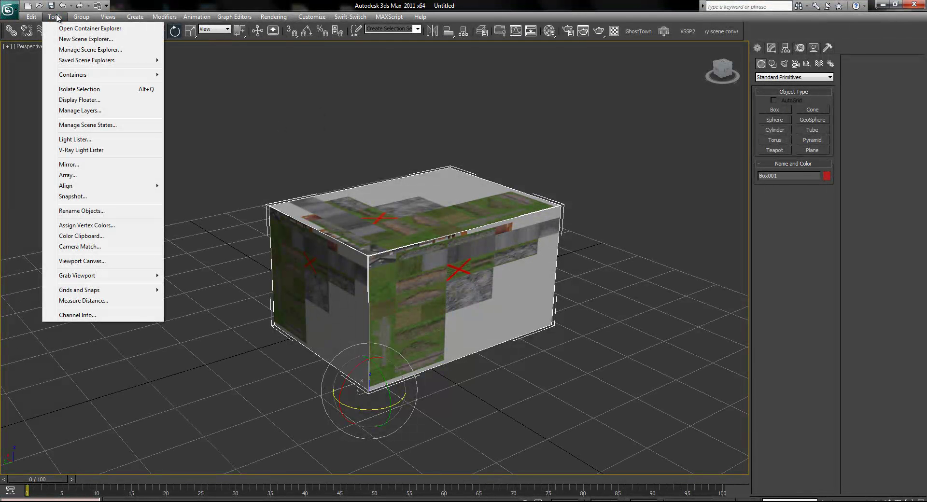
mouse_move(26, 17)
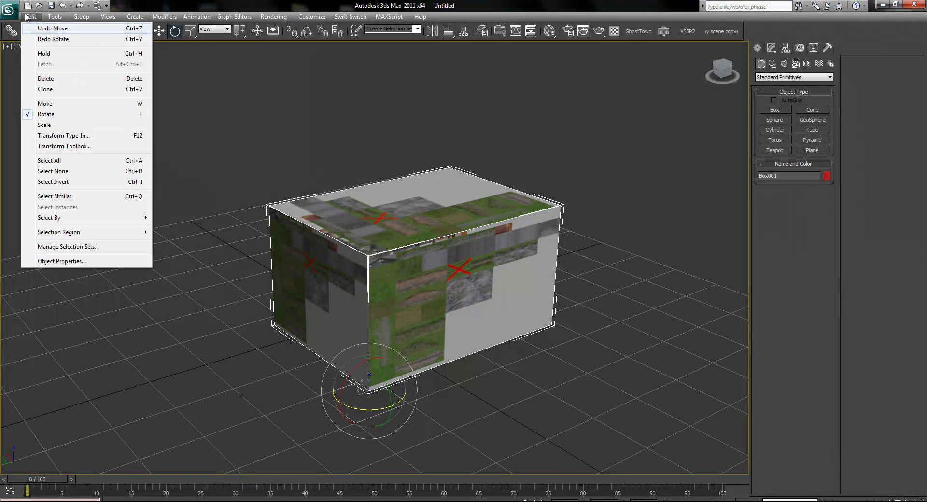
click(57, 146)
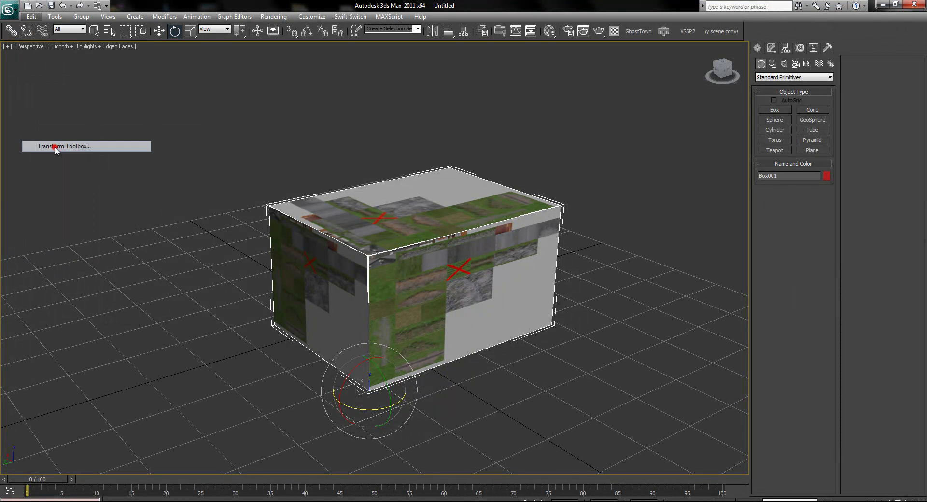
drag(110, 174, 71, 240)
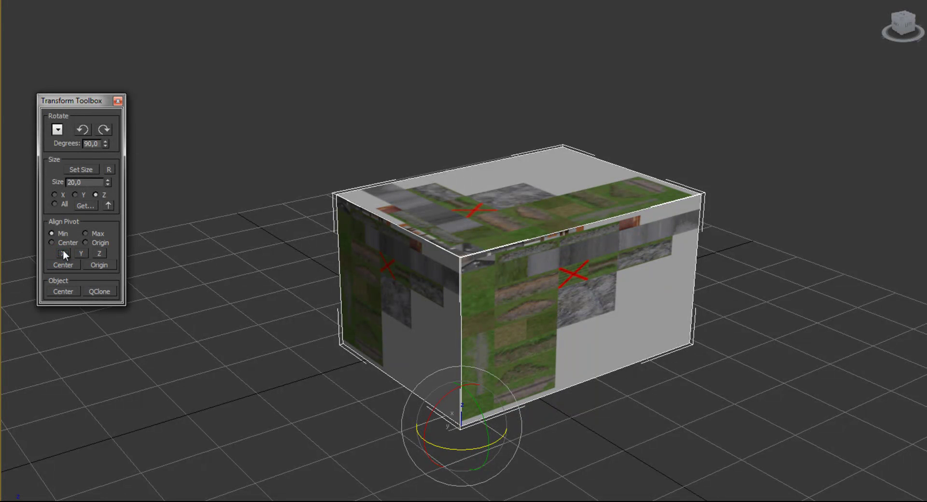
- Use the Transform Toolbox to align the box's pivot to Min on the X, Y and Z axes
click(80, 253)
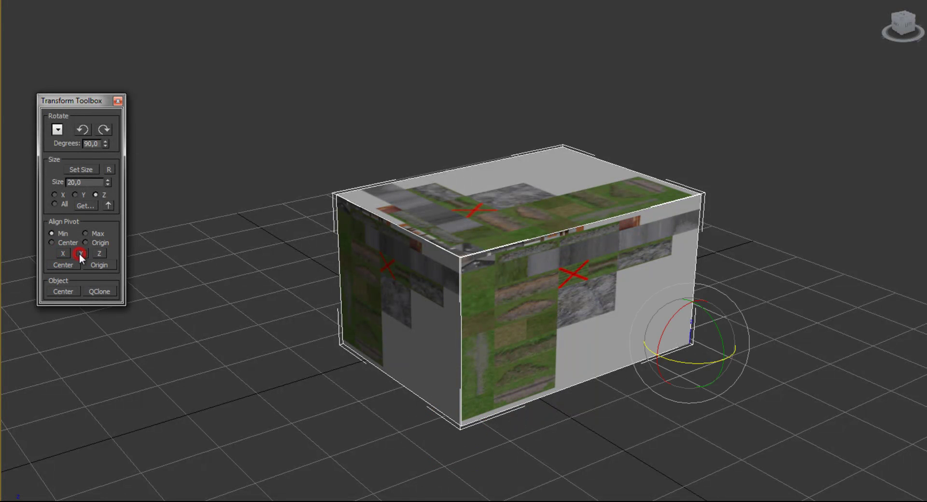
alt+middle_drag(682, 352, 537, 344)
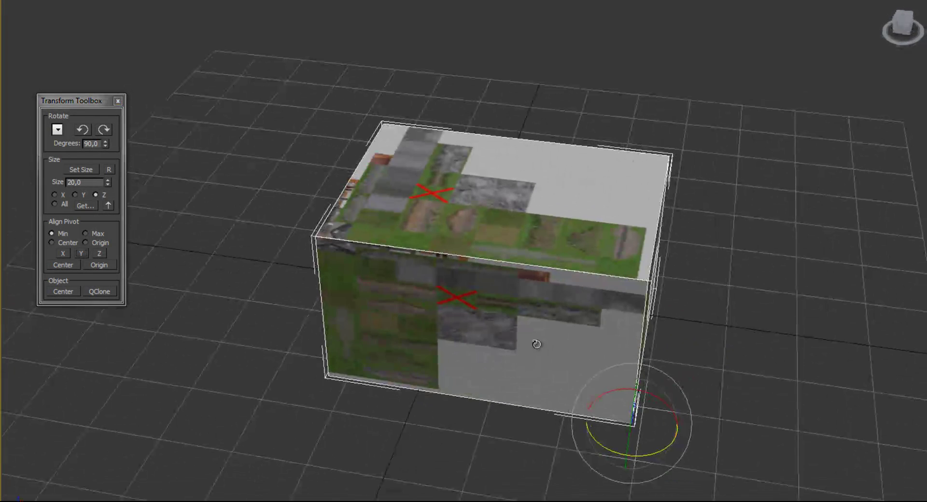
click(100, 253)
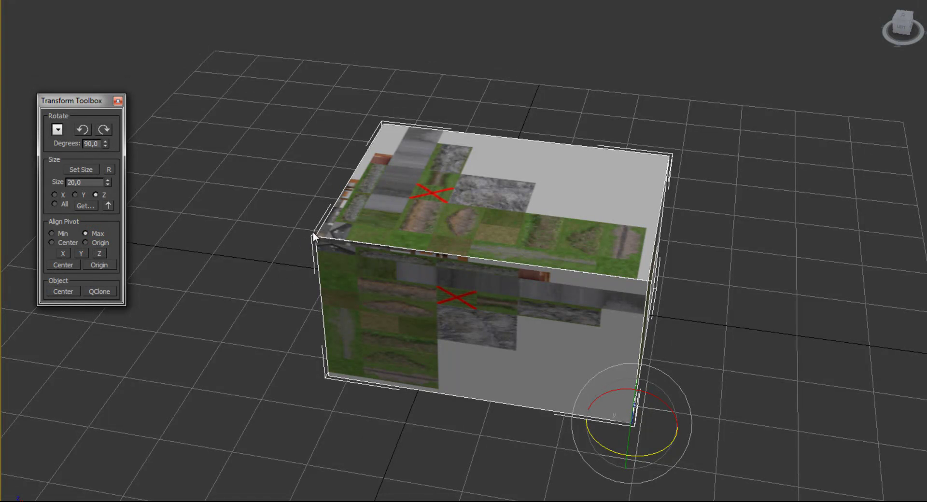
- Align the box's pivot to Max on the X, Y and Z axes, placing it at the opposite top corner
click(79, 254)
click(96, 256)
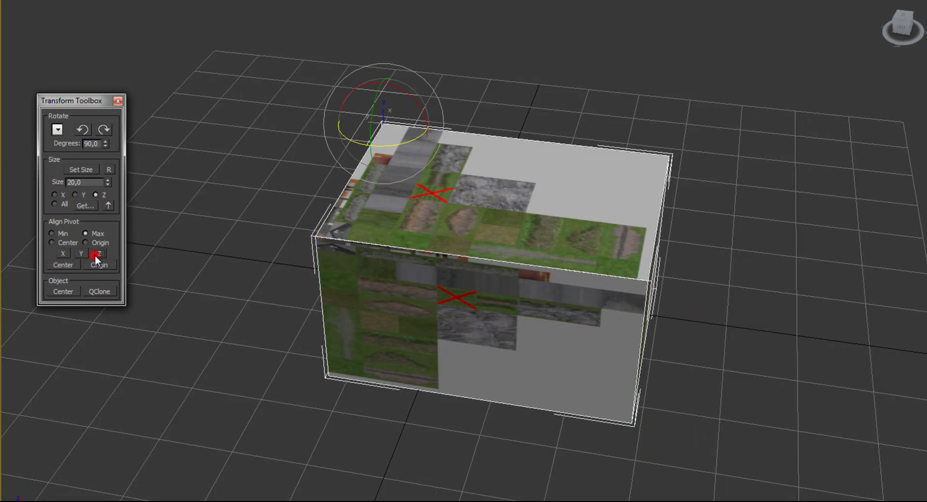
alt+middle_drag(406, 251, 500, 235)
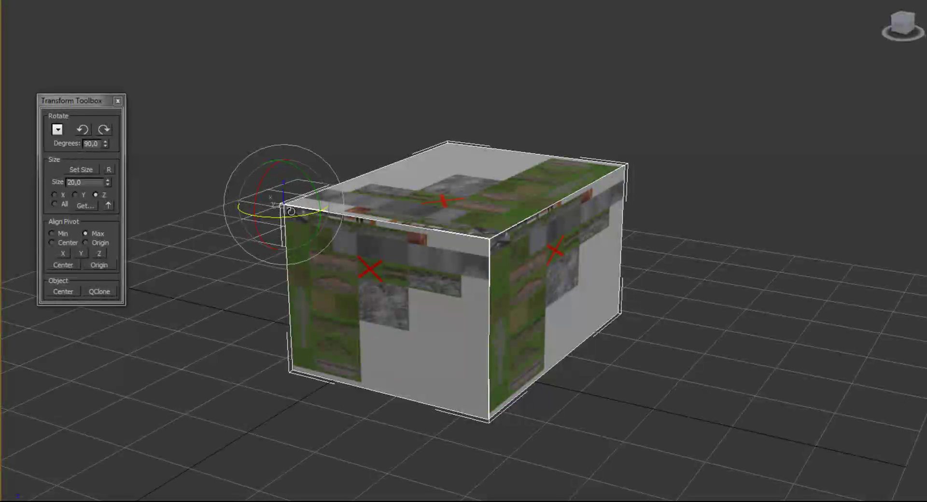
- Center the pivot inside the box and close the Transform Toolbox
click(89, 263)
click(61, 265)
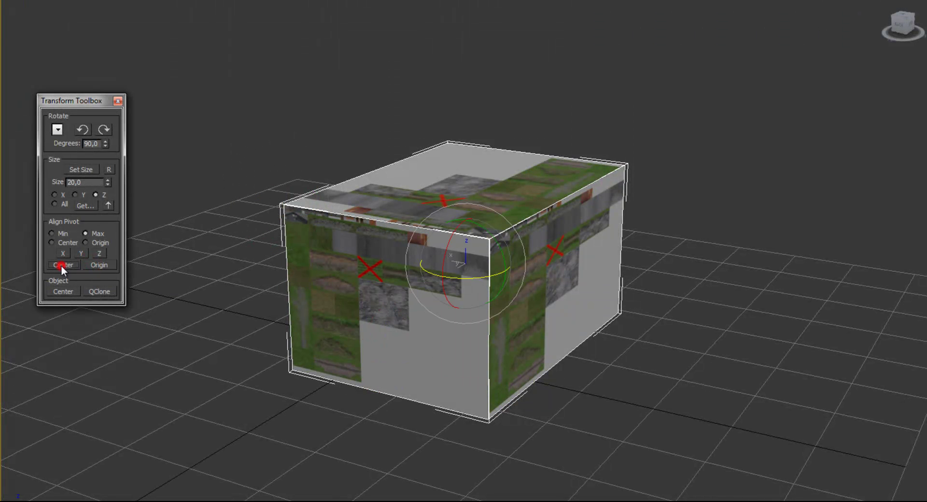
alt+middle_drag(404, 282, 270, 244)
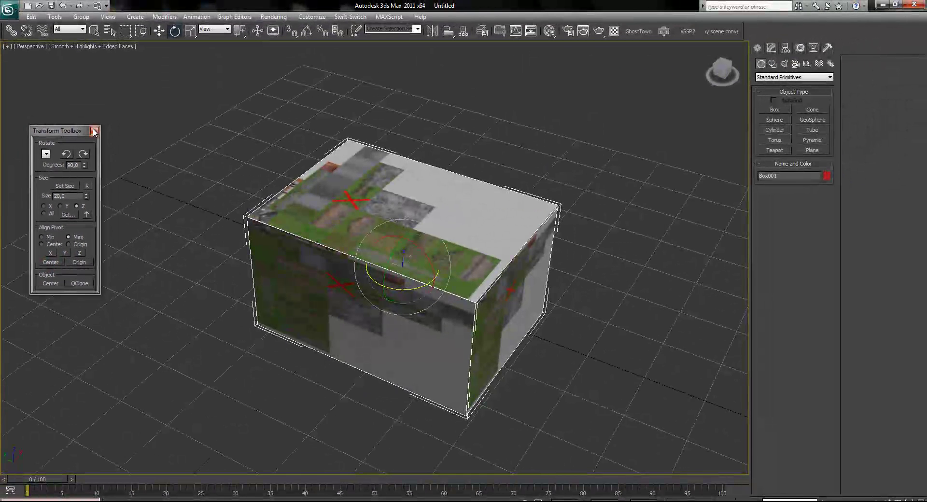
click(110, 111)
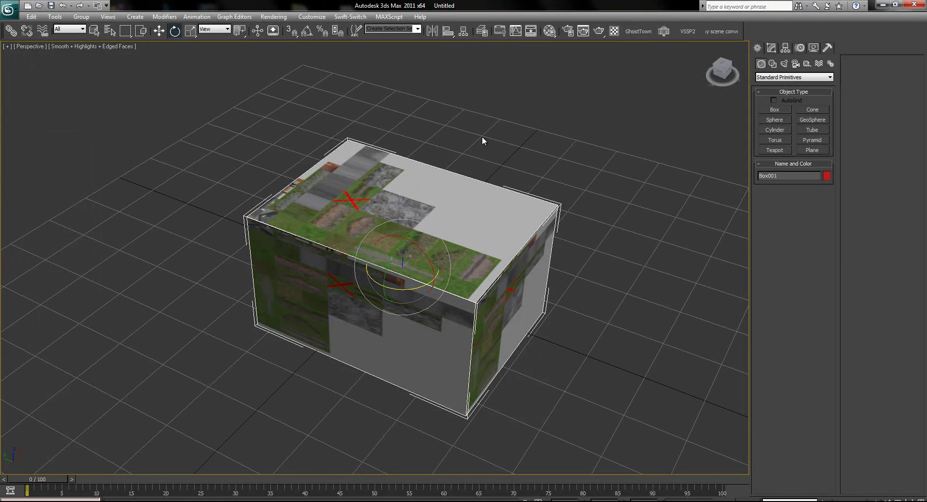
- Delete the textured box and create a new box about 15.1 m long, 19.5 m wide and 21.1 m high
alt+middle_drag(481, 198, 450, 227)
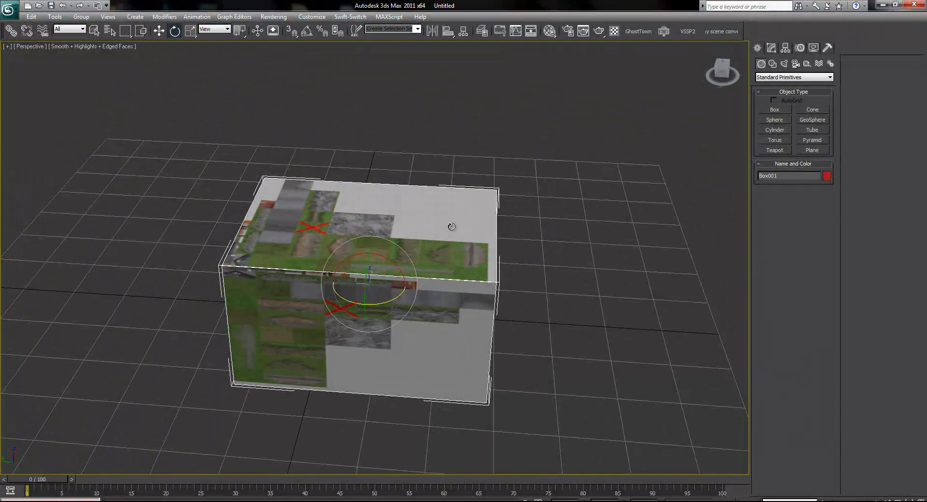
key(Delete)
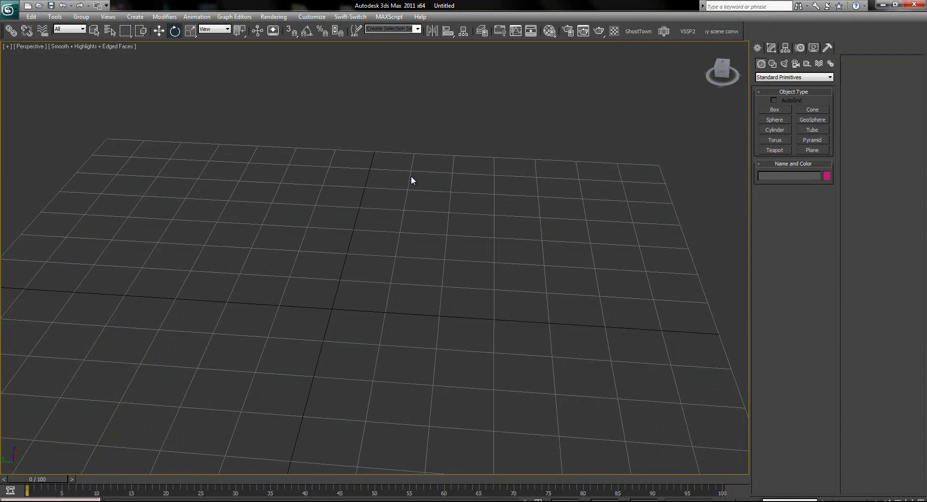
click(772, 64)
click(760, 64)
click(775, 110)
drag(346, 280, 420, 345)
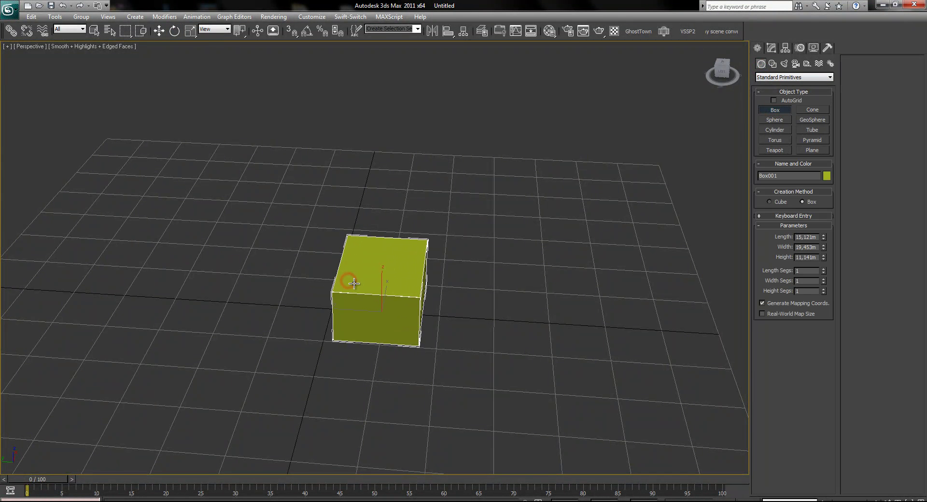
click(377, 242)
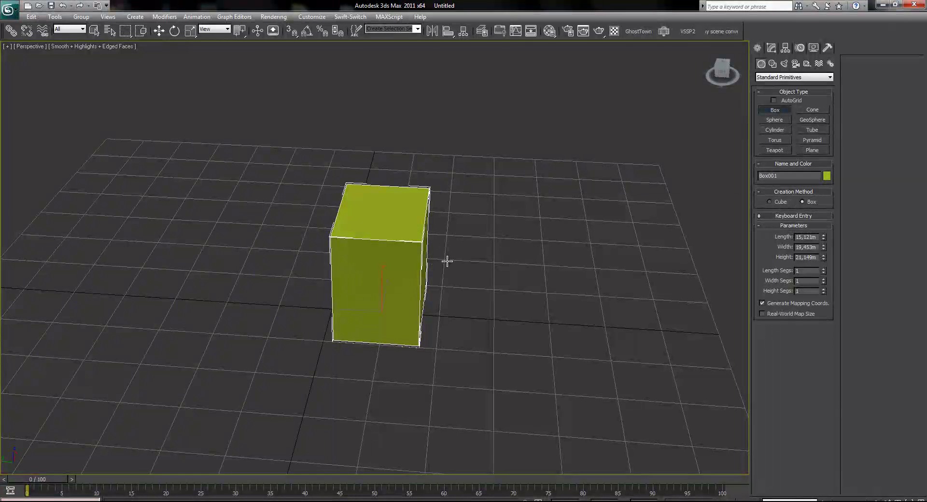
- Convert the new box to an Editable Poly
key(e)
click(411, 260)
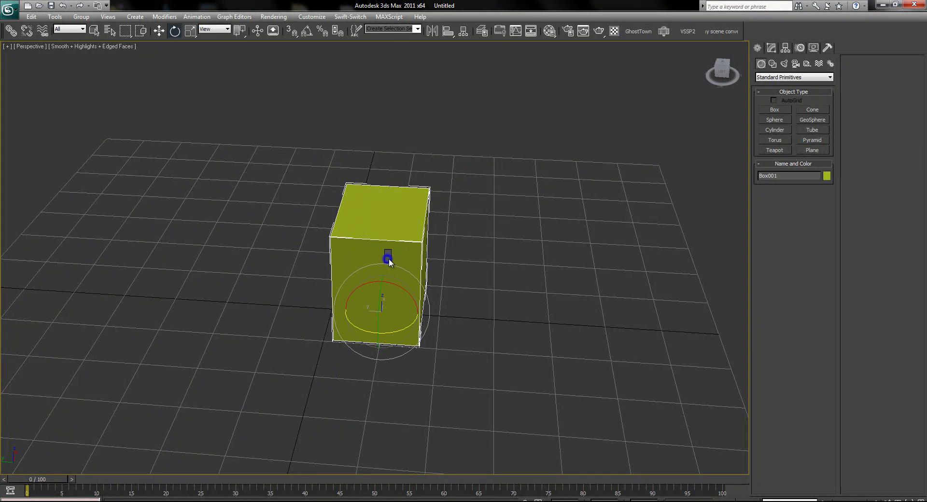
right_click(388, 260)
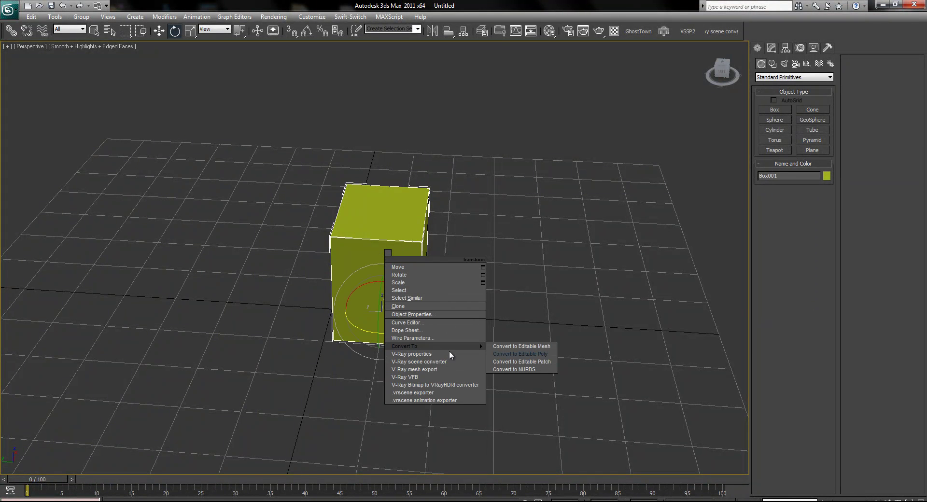
click(513, 353)
- Select the box's four vertical edges and connect them with a horizontal edge loop around the middle
click(781, 184)
alt+middle_drag(367, 338, 283, 312)
drag(283, 312, 531, 316)
key(w)
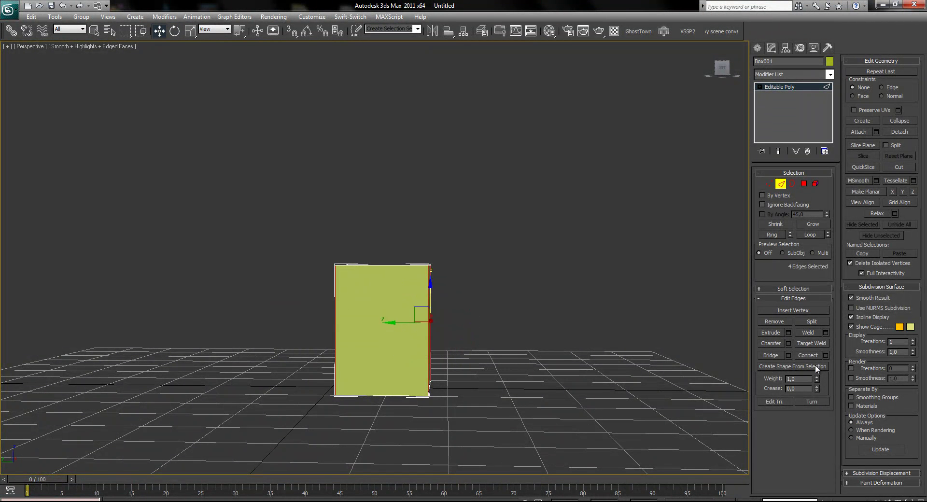
click(807, 355)
- Extrude the upper polygon on one side of the box outward
alt+middle_drag(534, 306, 454, 334)
click(804, 186)
click(429, 306)
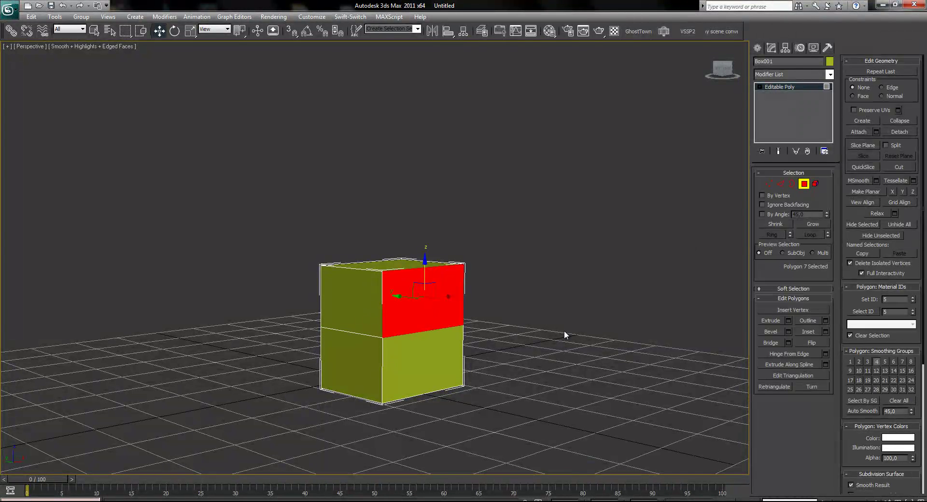
click(788, 320)
click(429, 332)
- Inset the top polygon of the extruded block
alt+middle_drag(435, 333, 482, 279)
click(478, 276)
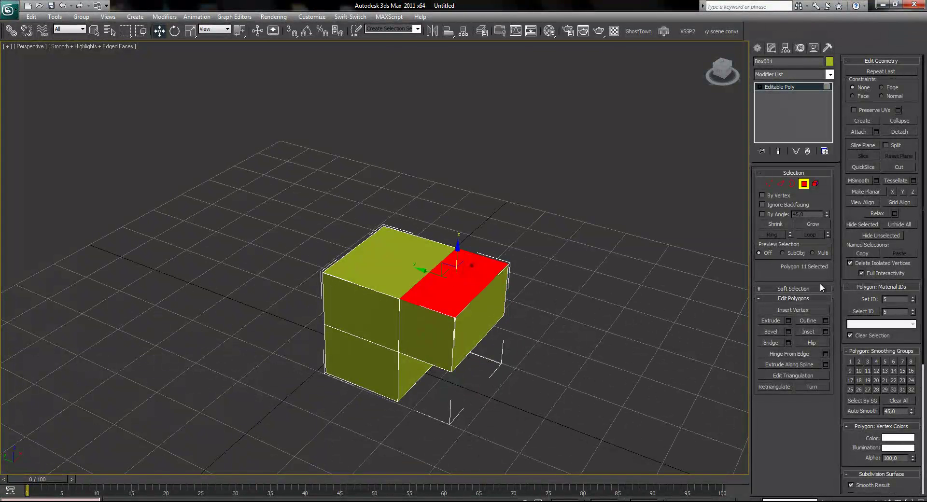
click(825, 332)
drag(465, 300, 475, 300)
click(460, 313)
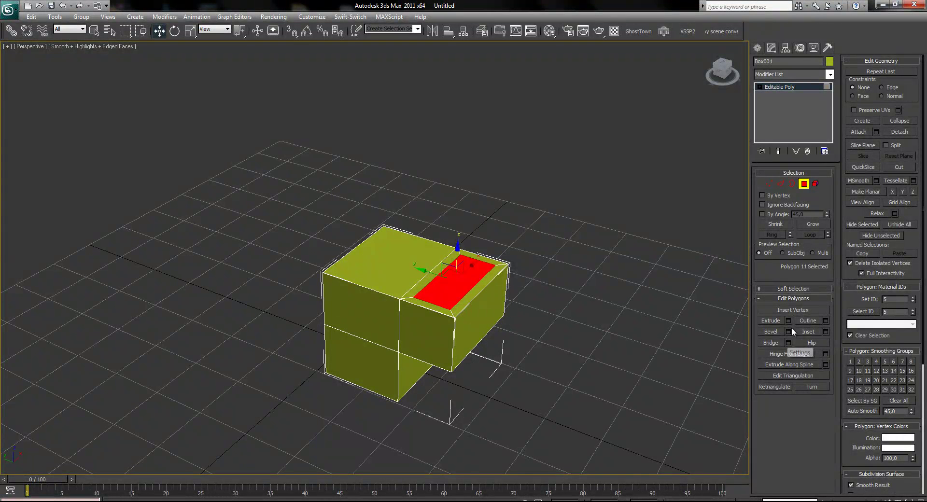
- Bevel the inset polygon upward and outward with a height of about 14.4 m and an outline of about 7.3 m
click(788, 332)
drag(463, 301, 500, 309)
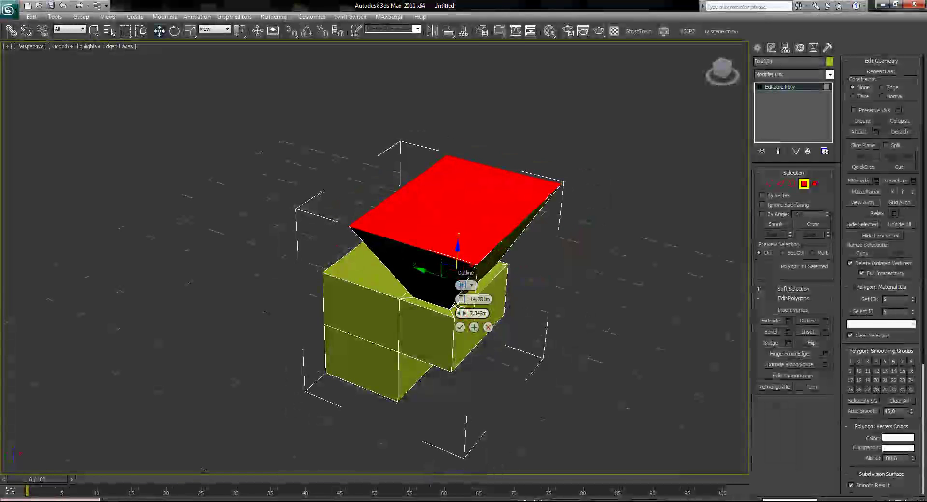
click(460, 327)
- Pull a corner vertex of the beveled top upward and leave vertex editing
key(1)
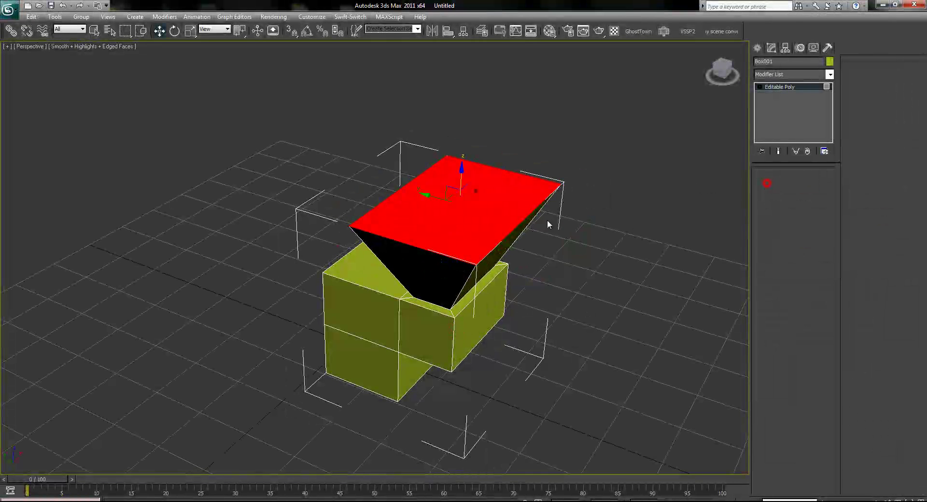
drag(477, 264, 477, 184)
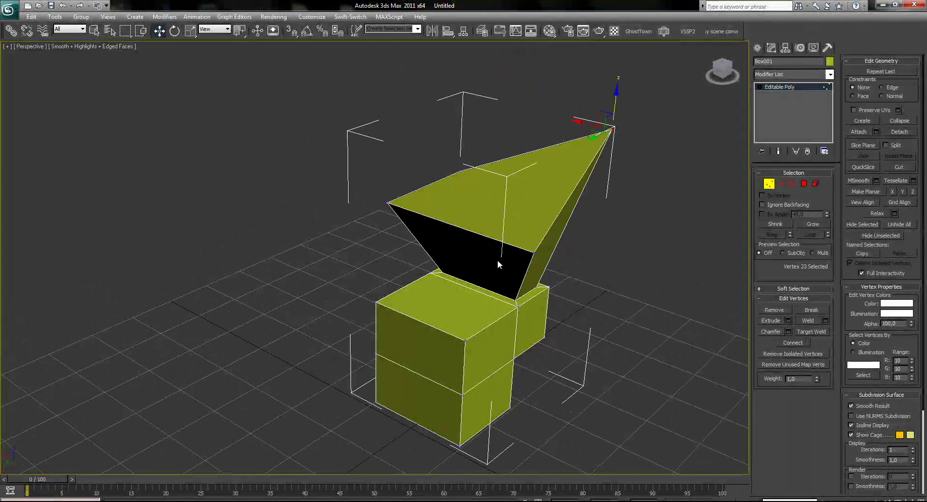
click(767, 182)
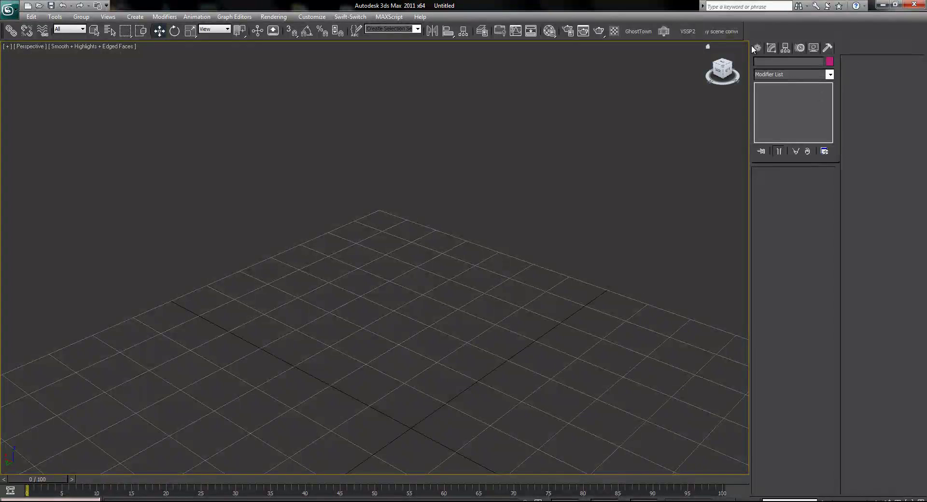
- Bring up the spline shape tools and maximize the Front viewport, zoomed in around the origin
click(758, 47)
click(772, 64)
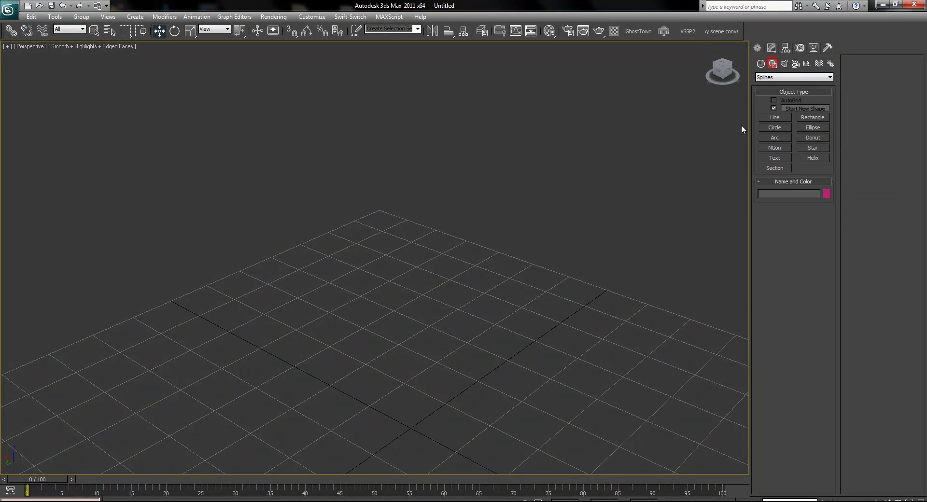
click(781, 119)
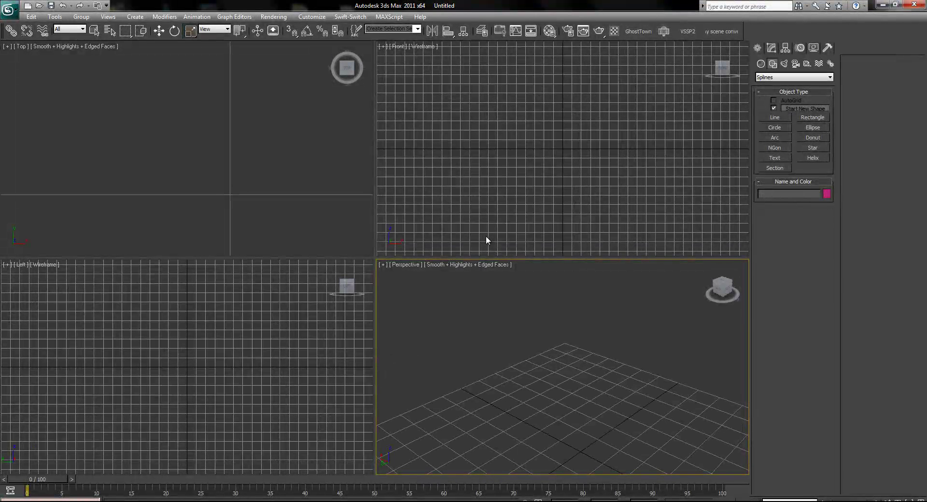
key(w)
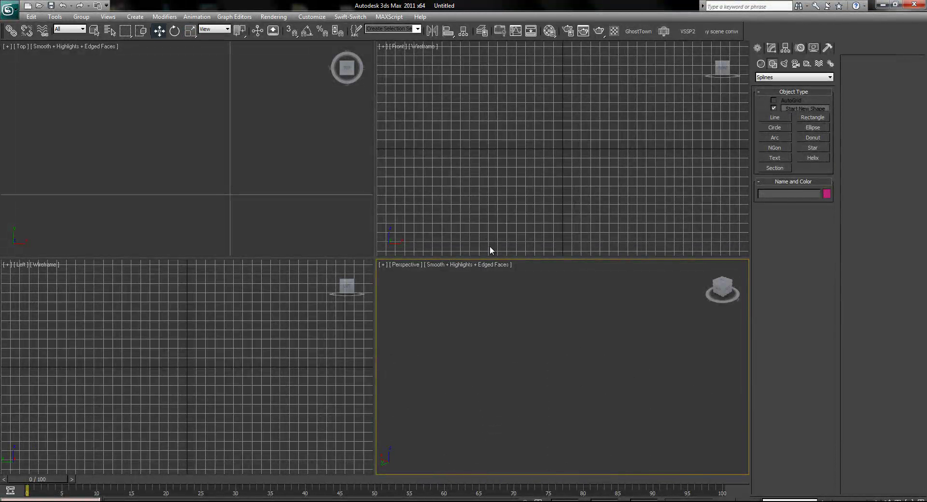
click(211, 229)
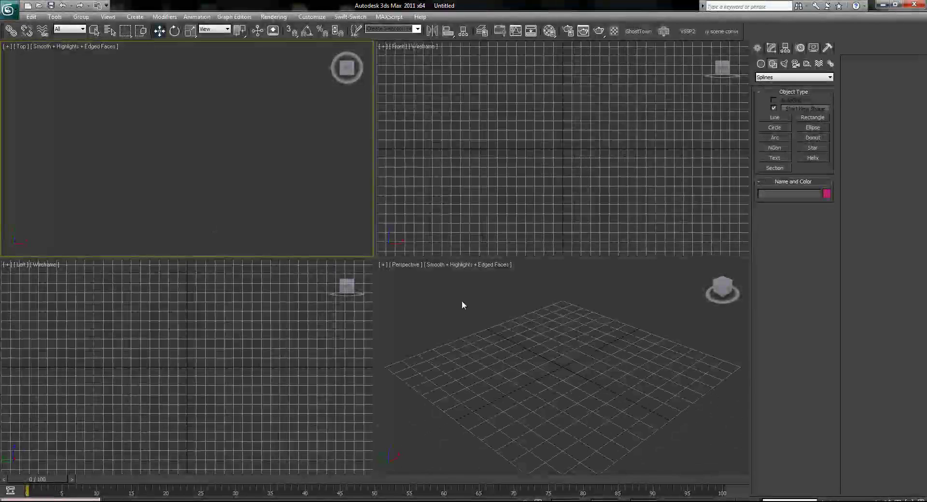
click(463, 176)
key(alt+w)
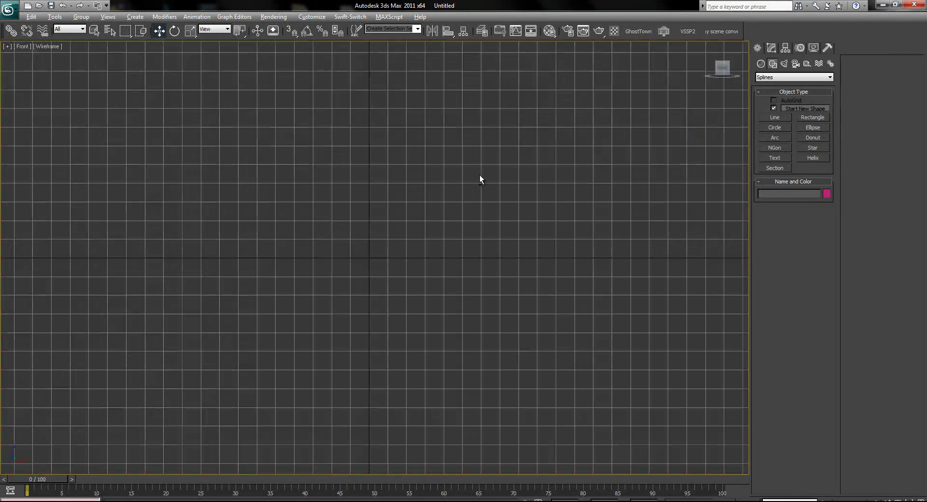
scroll(341, 262, up, 2)
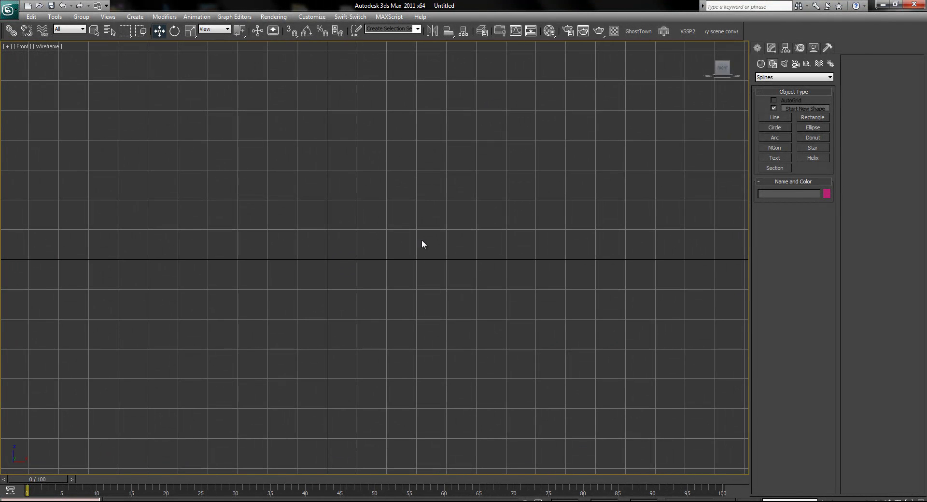
- Draw an open half-profile of a stemmed glass with the Line tool, starting and ending on the vertical axis
click(775, 117)
click(328, 260)
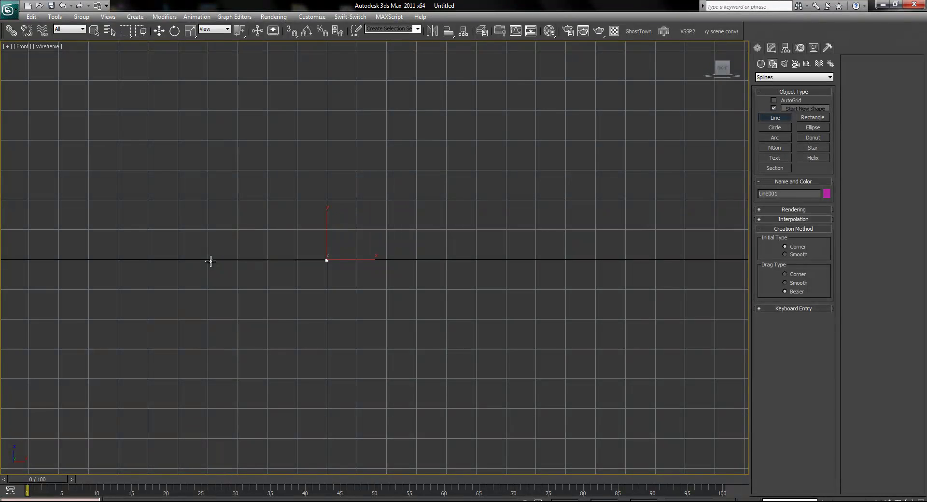
click(209, 246)
click(288, 247)
click(288, 139)
scroll(287, 143, down, 2)
scroll(289, 145, down, 2)
scroll(294, 144, down, 2)
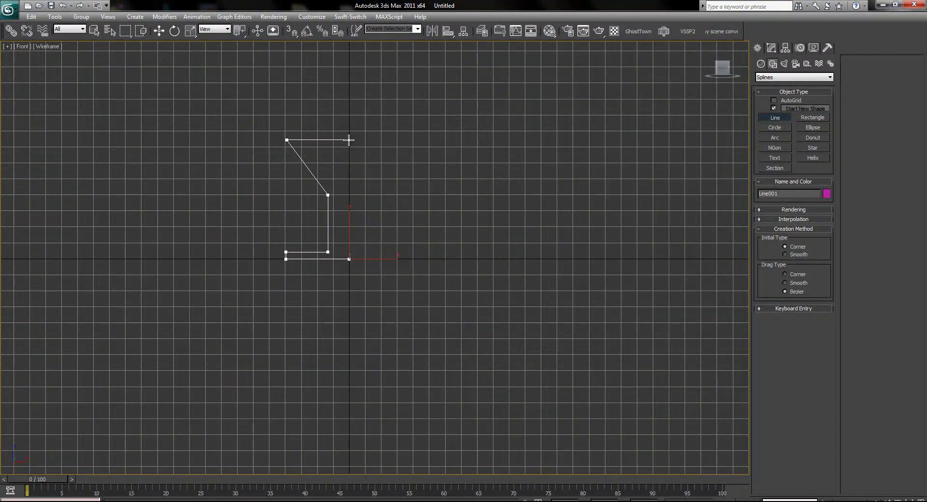
click(349, 140)
right_click(299, 168)
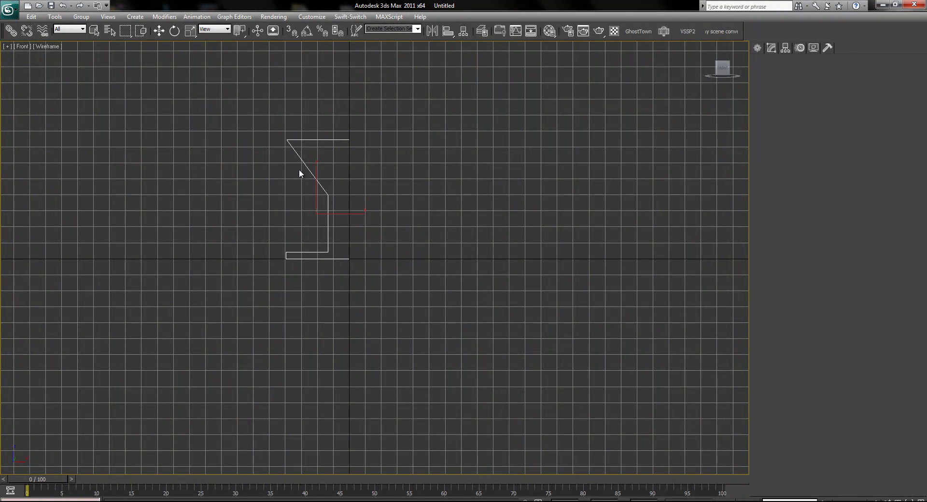
- Move the two stem vertices close to the central axis and convert the base's upper outer vertex to Bezier
drag(315, 178, 383, 252)
click(286, 181)
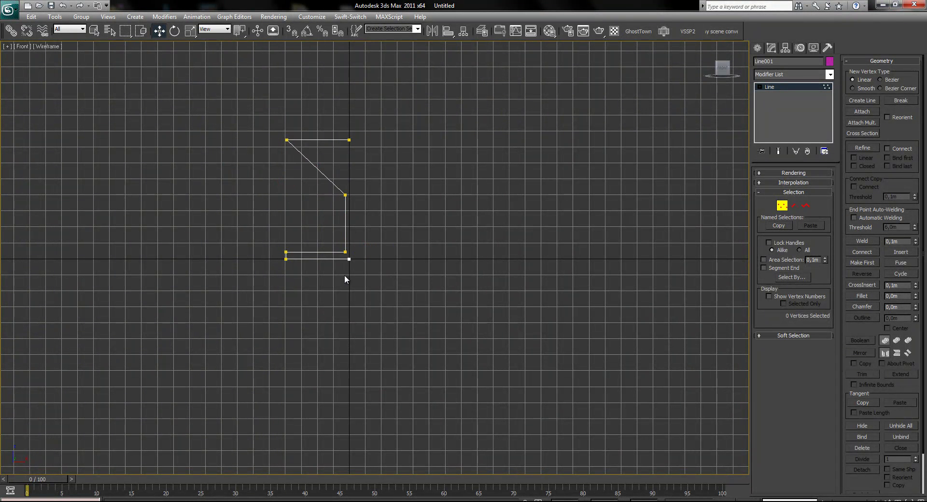
drag(269, 223, 308, 255)
right_click(308, 254)
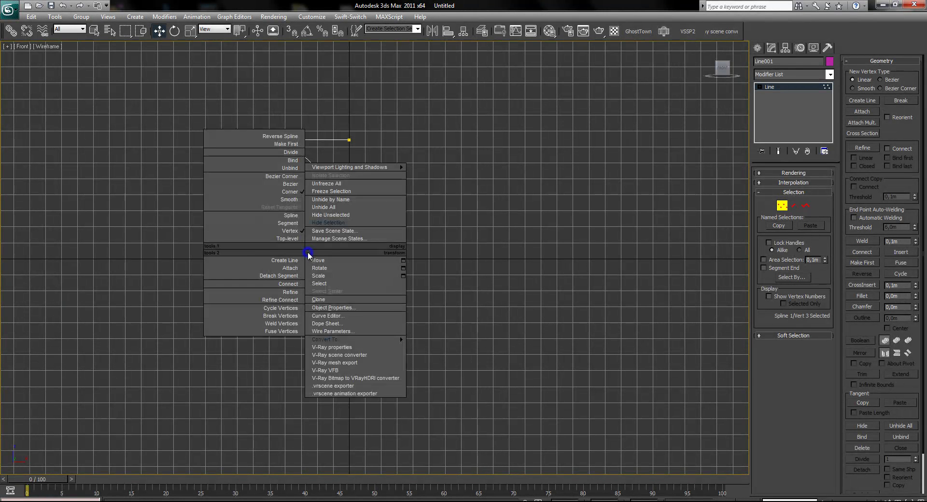
click(290, 184)
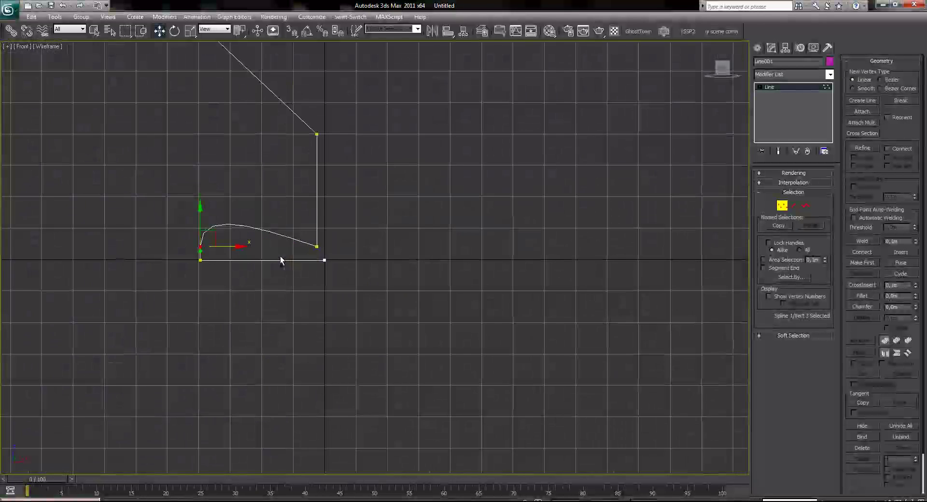
- Adjust the Bezier vertex and its handles to round the base's outer edge, and leave vertex editing
scroll(282, 259, up, 3)
middle_drag(281, 259, 394, 267)
scroll(349, 291, up, 2)
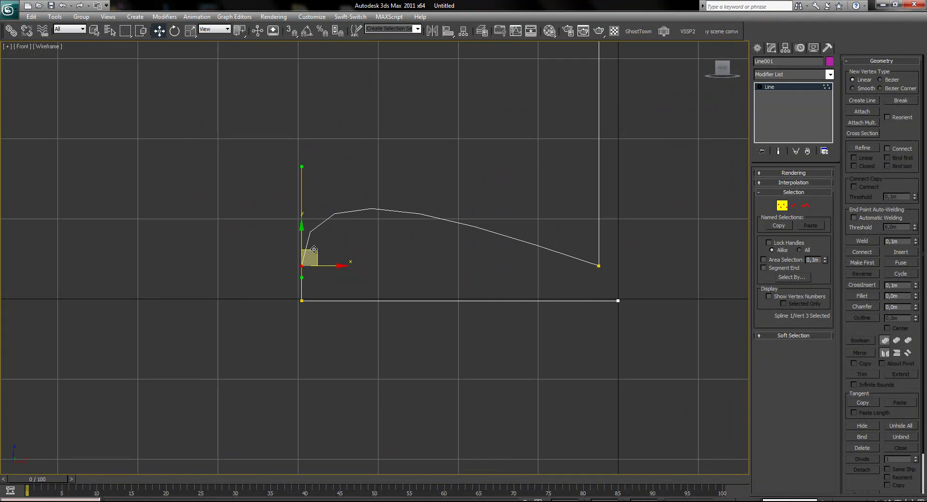
mouse_move(300, 277)
mouse_down()
mouse_move(290, 277)
mouse_move(321, 292)
mouse_up()
click(291, 278)
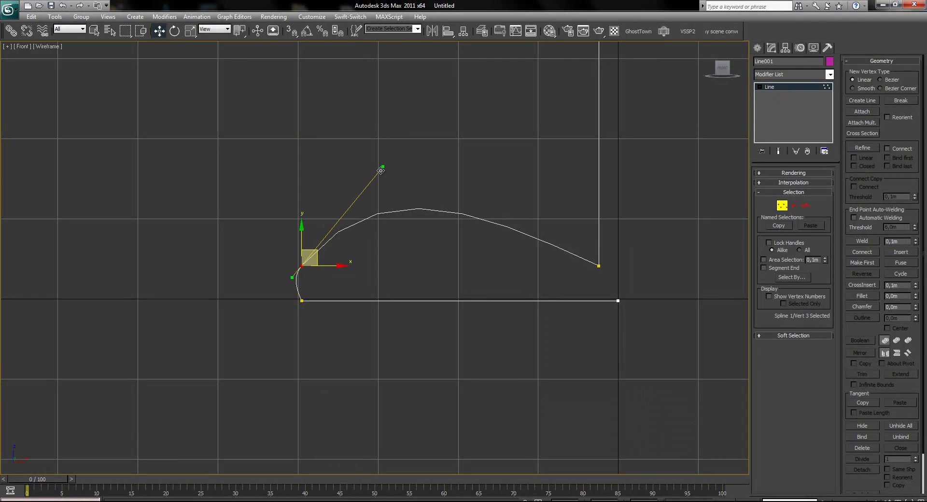
drag(383, 168, 325, 270)
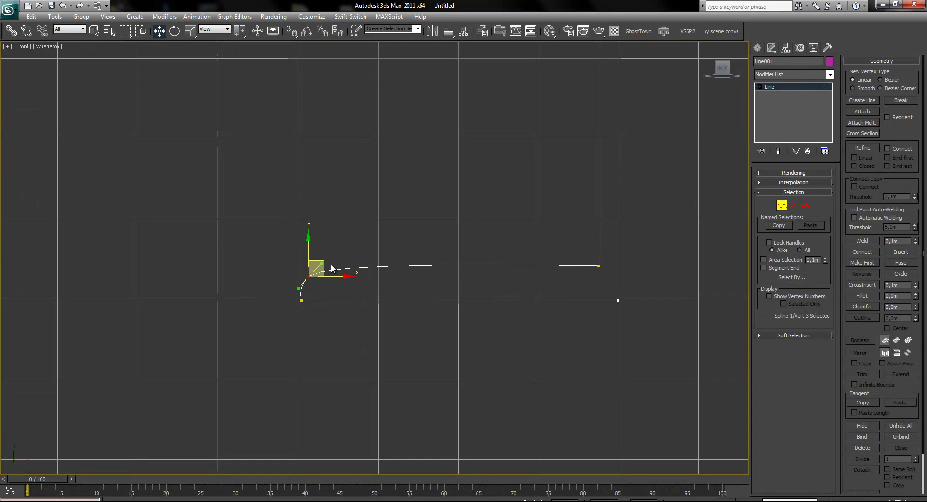
click(782, 205)
- Apply a Lathe modifier to the glass profile in a maximized Perspective viewport
scroll(405, 273, down, 8)
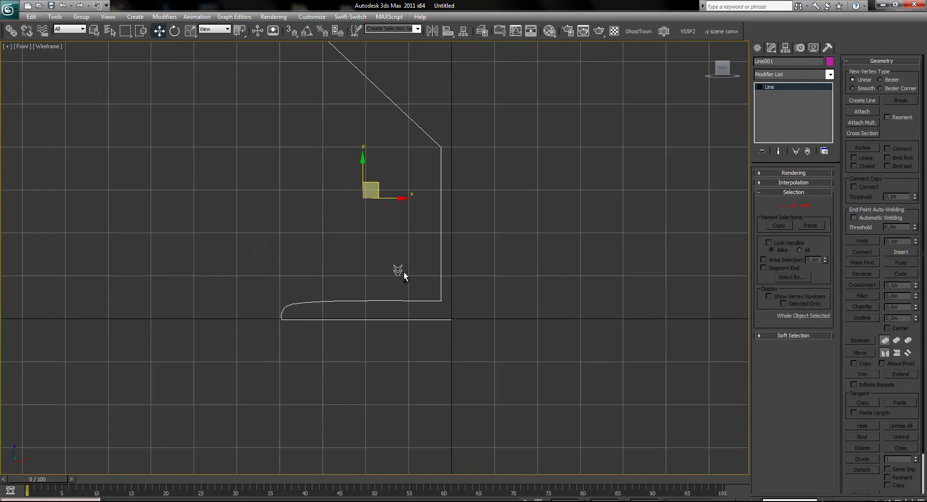
key(alt+w)
right_click(458, 384)
key(alt+w)
middle_drag(471, 266, 291, 85)
scroll(473, 335, down, 3)
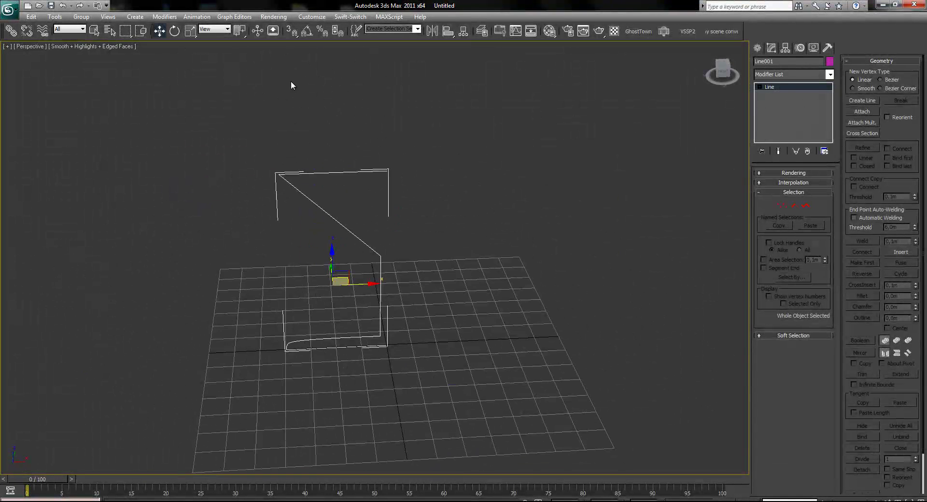
click(831, 75)
drag(830, 107, 831, 192)
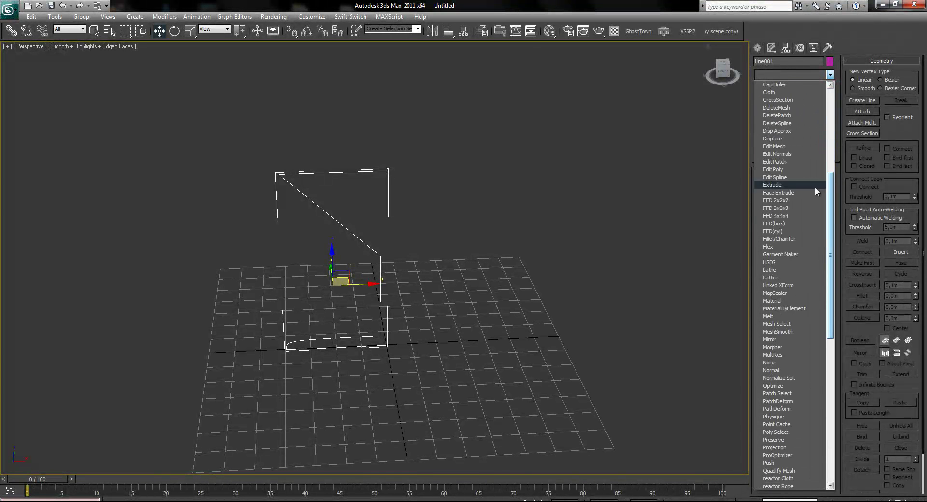
click(772, 270)
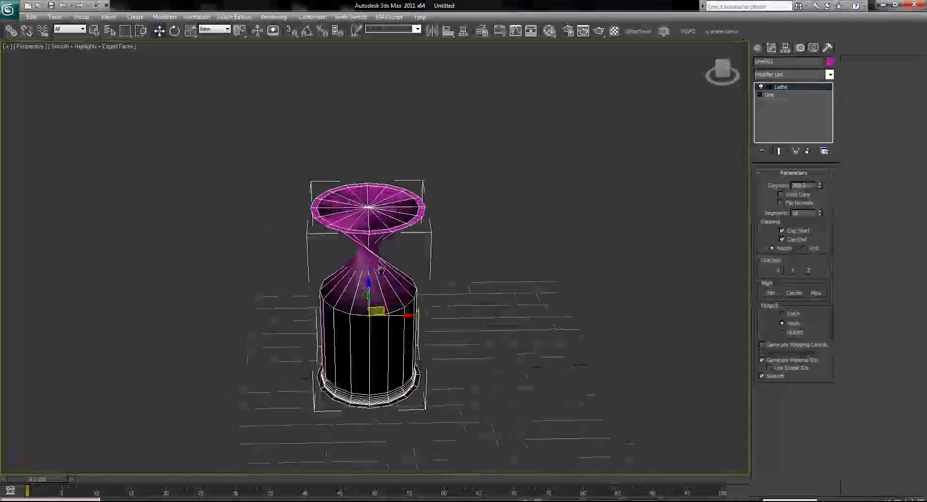
- Try the lathe's Center and Max alignments and its X and Z directions, and return the direction to Y
alt+middle_drag(381, 270, 358, 275)
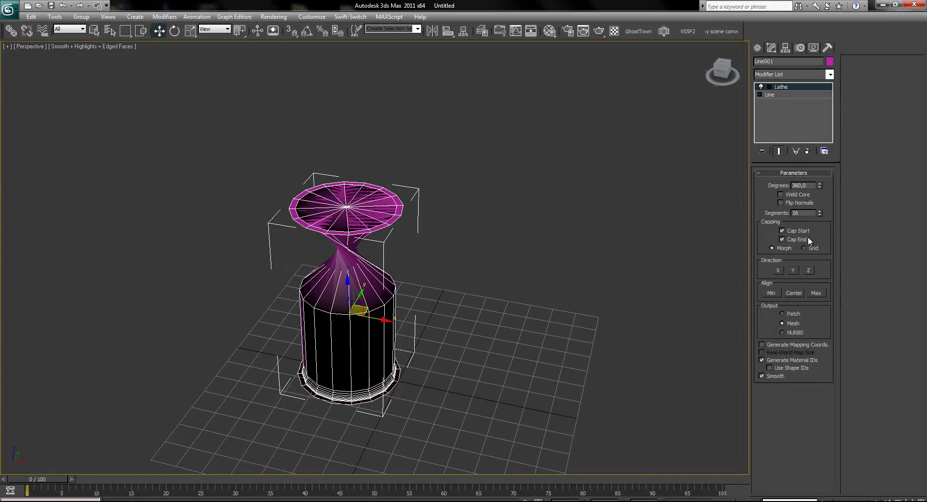
click(795, 293)
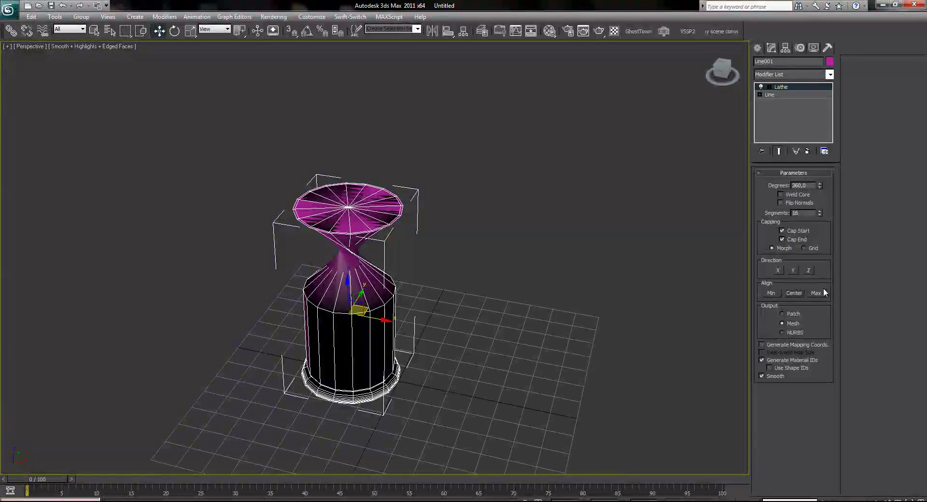
click(816, 293)
click(779, 270)
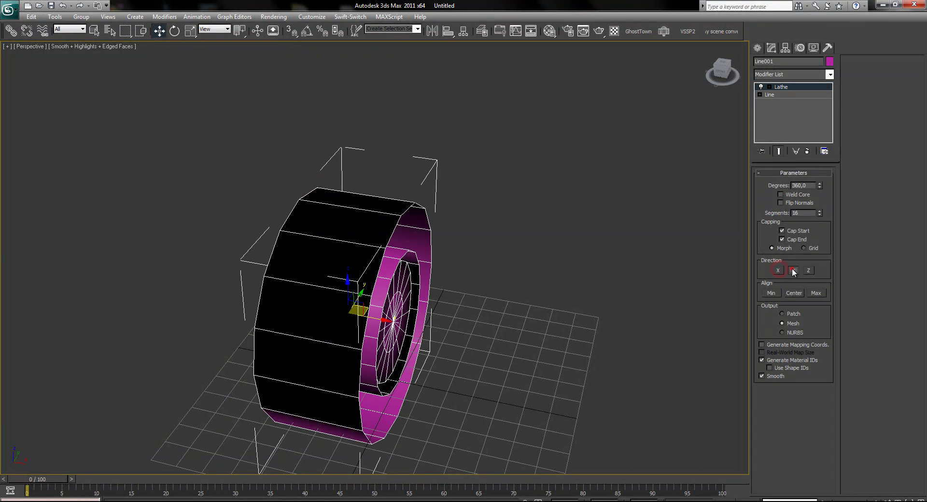
click(794, 271)
click(809, 270)
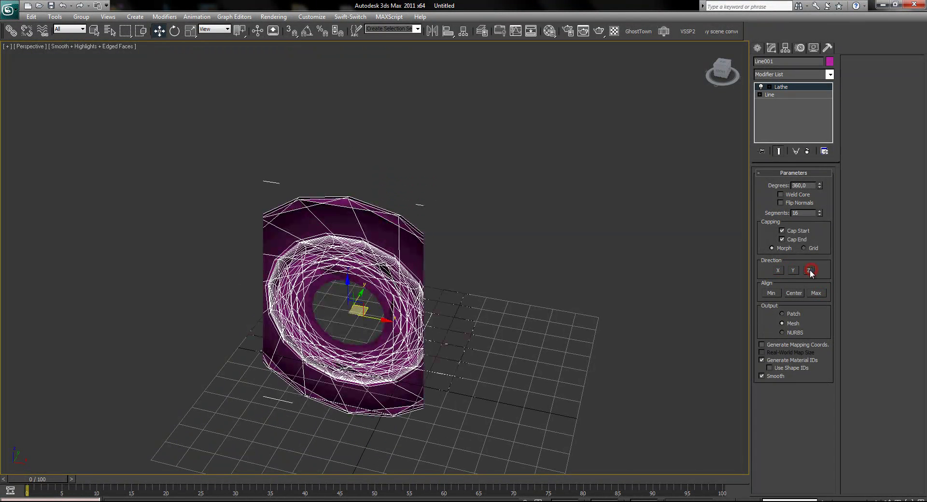
scroll(634, 292, up, 3)
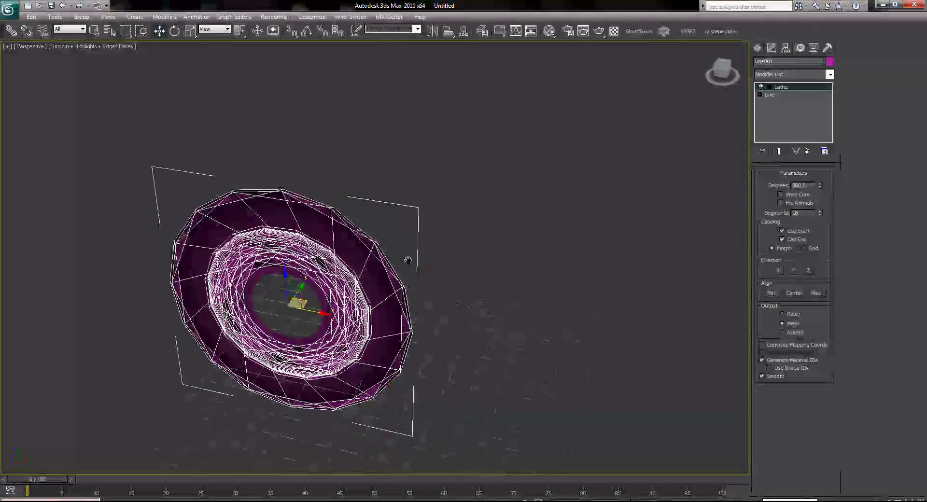
click(779, 271)
click(793, 270)
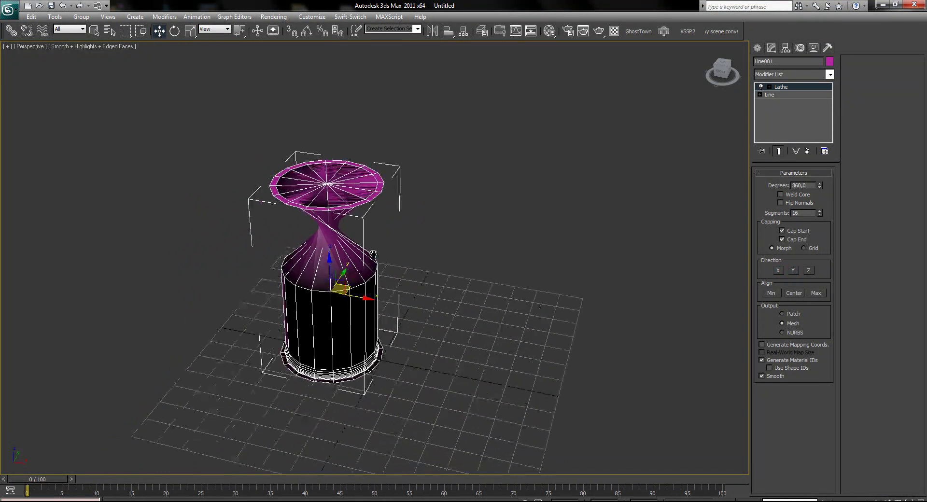
- Try the lathe's Min alignment and set it to Max to form the stemmed glass
click(775, 294)
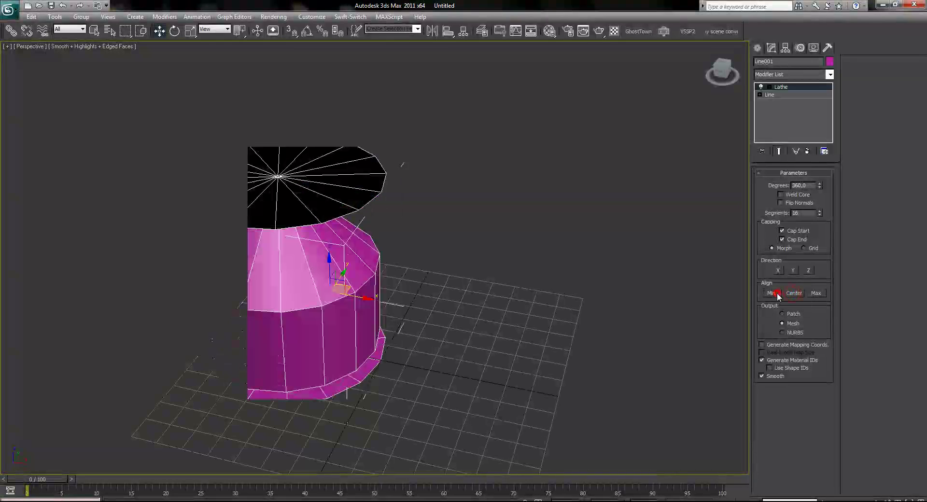
alt+middle_drag(335, 264, 443, 229)
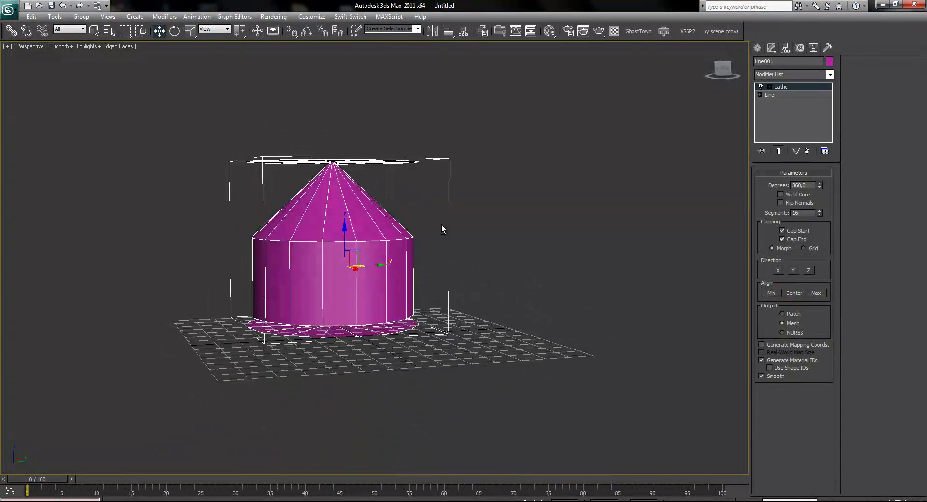
click(816, 293)
alt+middle_drag(363, 217, 415, 251)
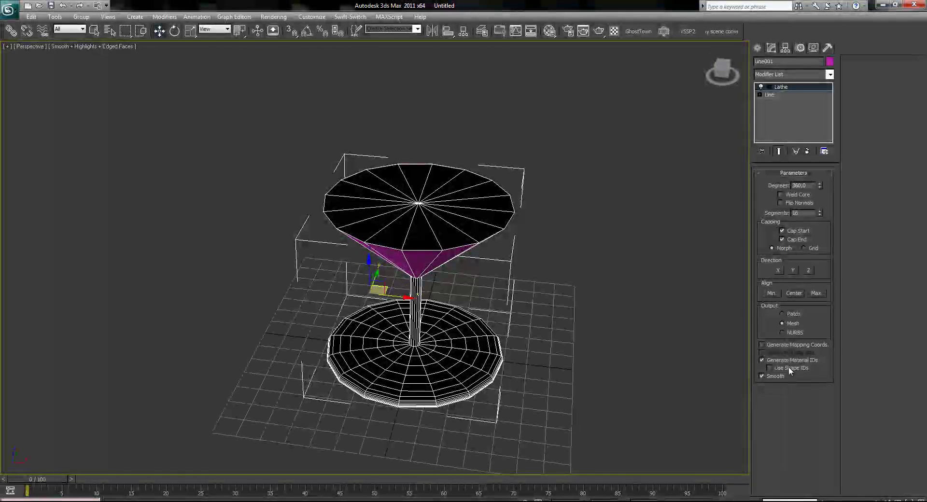
- Try toggling the lathe's start and end caps, and enable Generate Mapping Coords
click(791, 231)
click(791, 239)
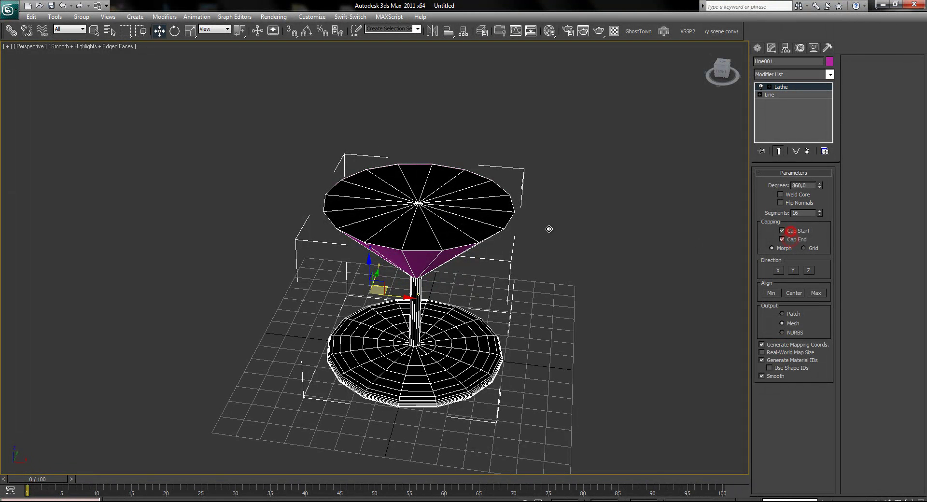
- Try to convert the lathed shape to Editable Poly
right_click(445, 215)
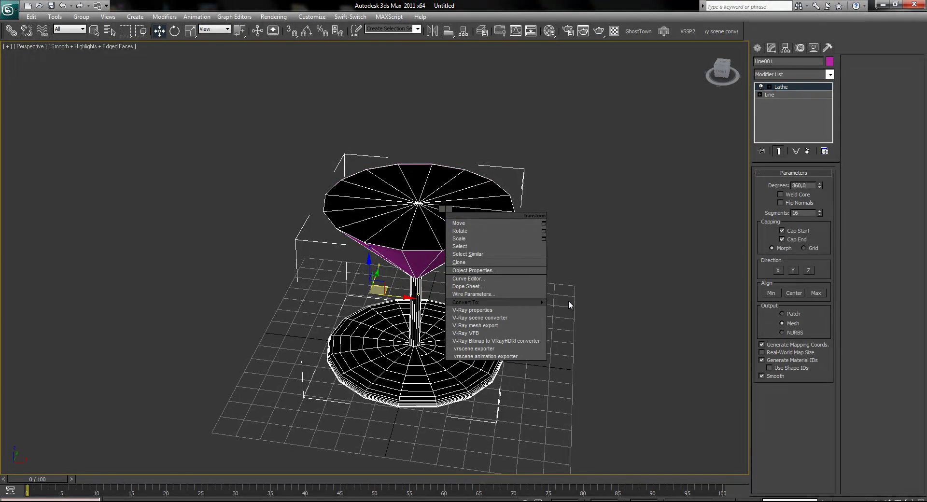
mouse_move(522, 302)
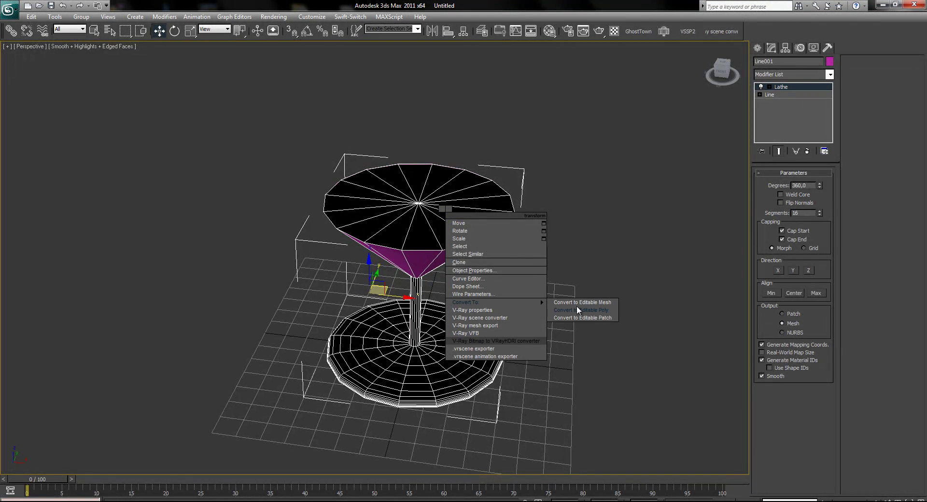
click(579, 310)
alt+middle_drag(463, 224, 448, 190)
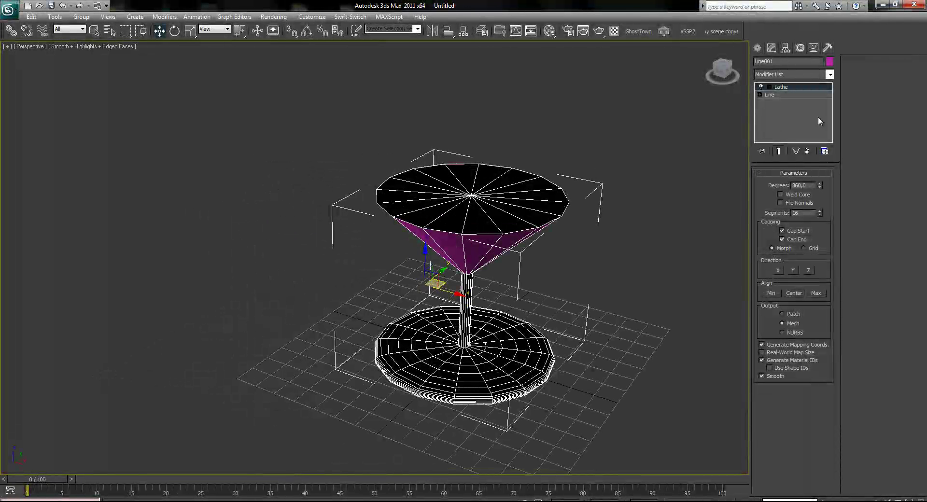
- Convert the lathed glass to an Editable Poly object
right_click(478, 167)
mouse_move(543, 254)
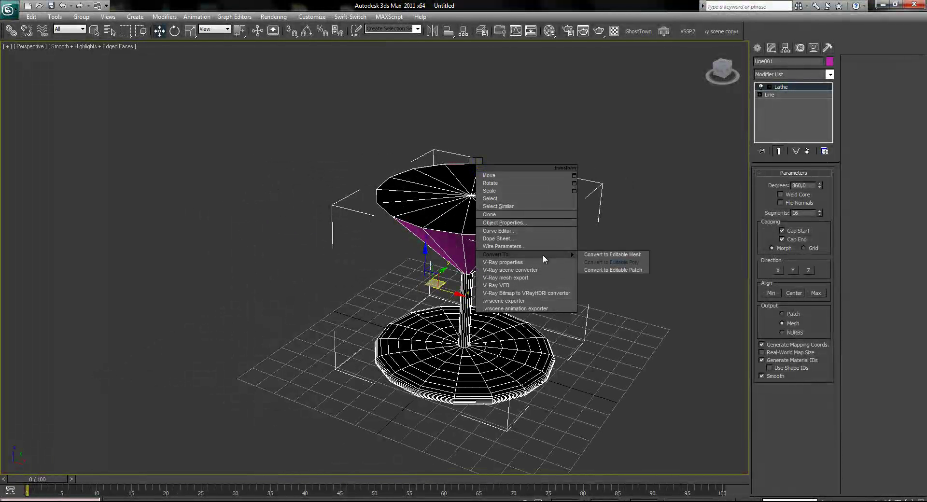
click(619, 263)
- Select the cap polygons closing the top of the bowl, exclude the rest of the glass, and delete them
click(804, 184)
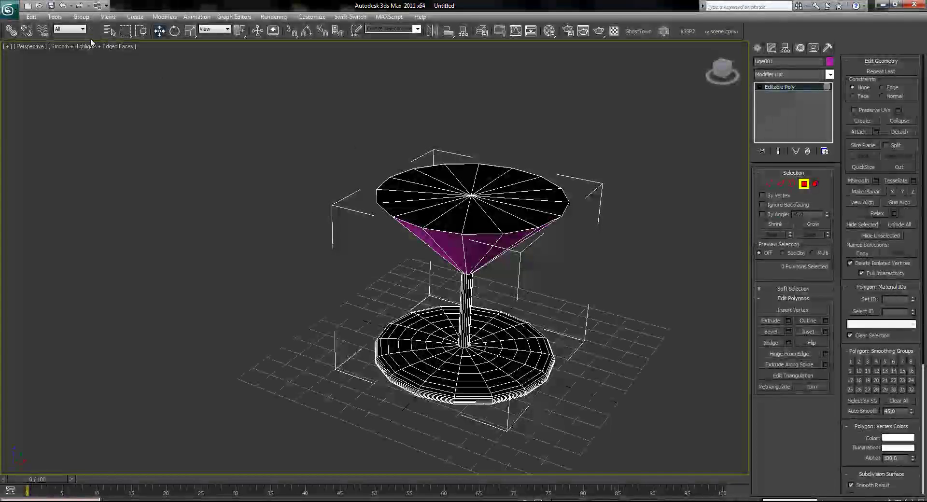
click(85, 29)
click(97, 31)
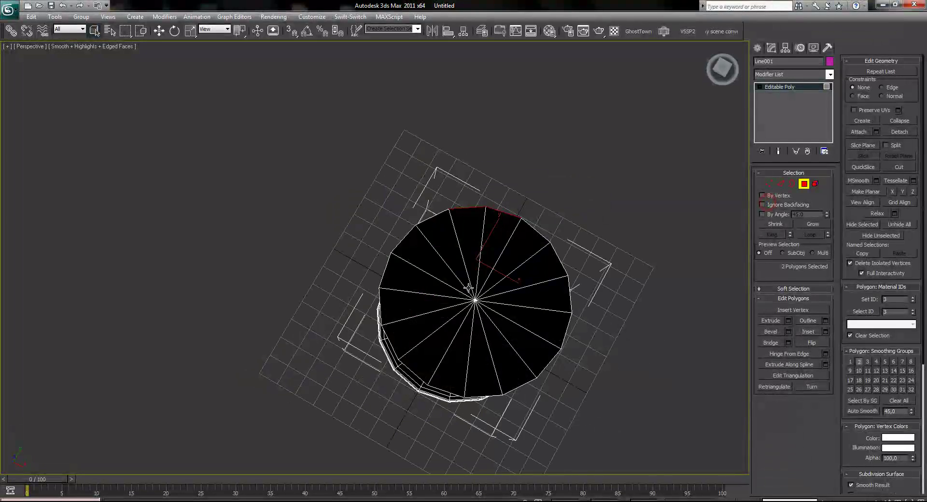
drag(462, 285, 492, 309)
alt+middle_drag(476, 301, 466, 224)
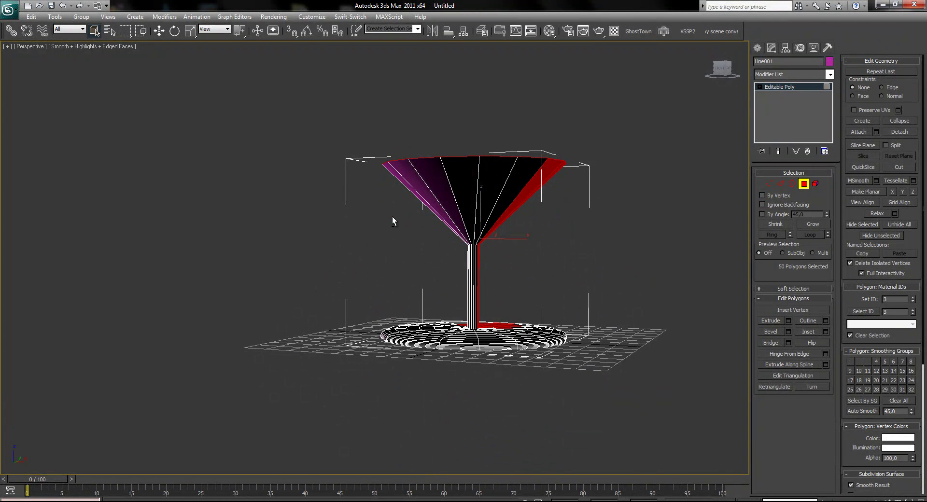
alt+drag(581, 340, 581, 341)
middle_drag(583, 338, 386, 332)
alt+middle_drag(386, 332, 449, 364)
click(449, 362)
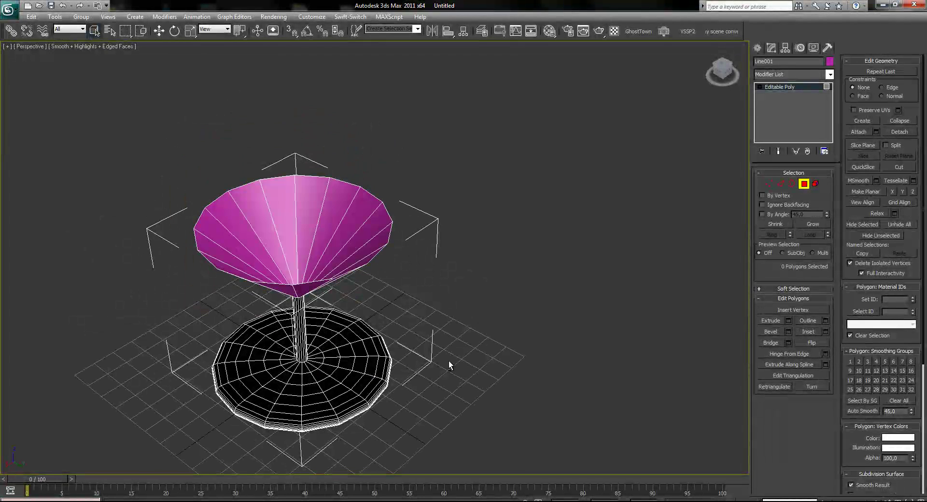
- Select the cap polygons on the underside of the base, exclude everything above them, and delete them
alt+middle_drag(340, 349, 325, 230)
drag(253, 172, 306, 222)
alt+middle_drag(306, 221, 344, 280)
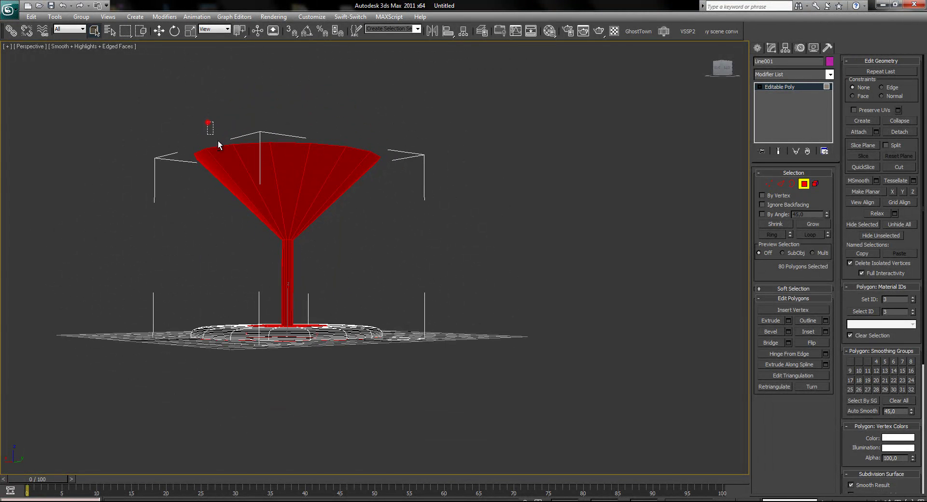
alt+drag(369, 307, 378, 326)
alt+middle_drag(344, 285, 429, 237)
click(493, 285)
- Set the area to render to View, render the Perspective view of the glass, and close the render window
scroll(490, 296, up, 5)
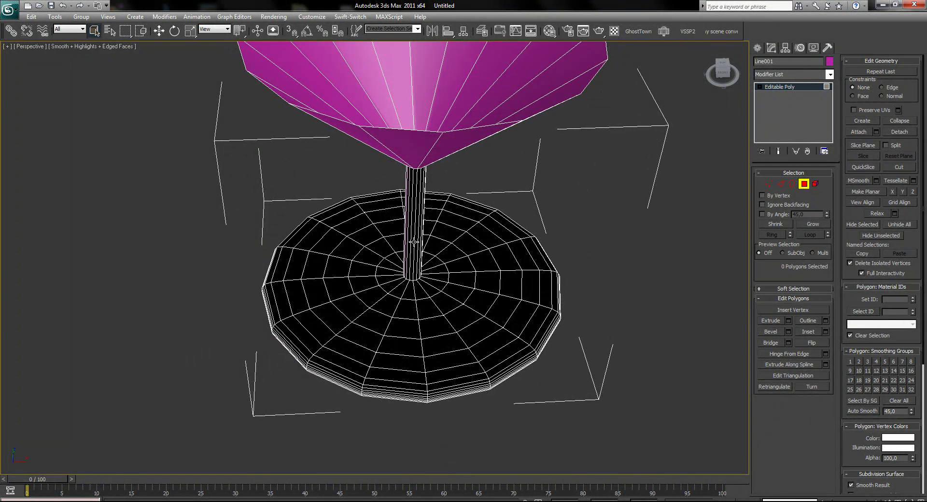
key(shift+q)
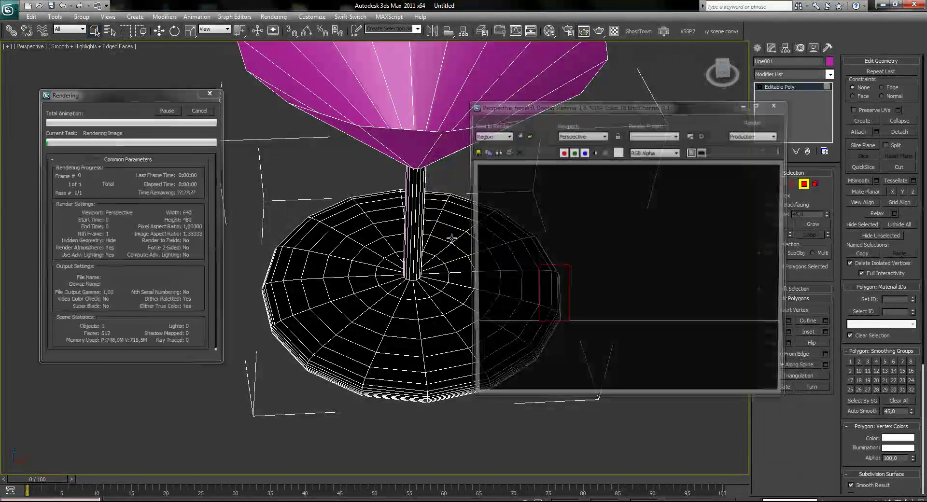
click(506, 135)
click(497, 143)
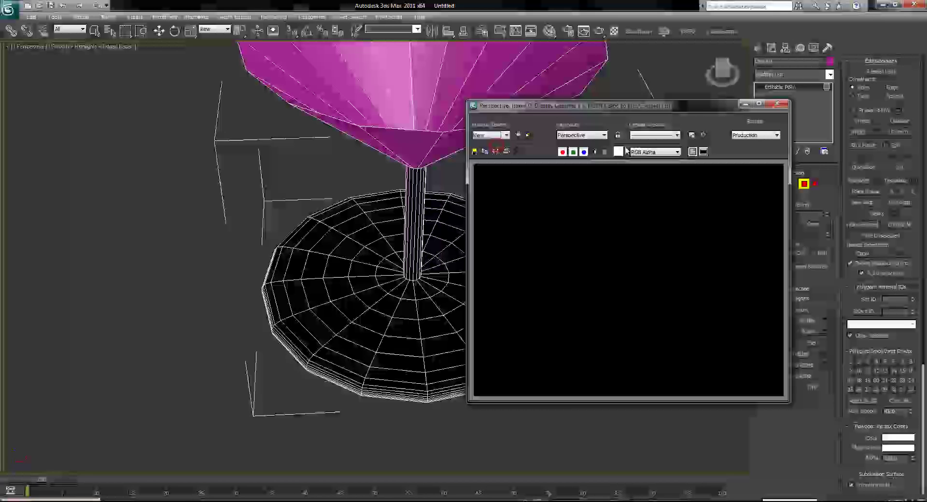
click(750, 119)
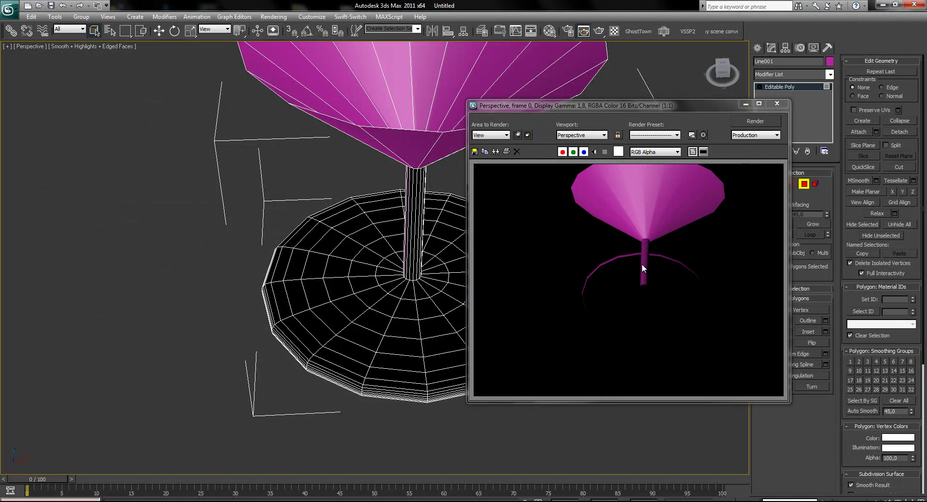
click(776, 104)
- Flip the normals of the stem and base polygons, leaving the bowl polygons out of the selection
drag(592, 167, 134, 404)
alt+middle_drag(338, 285, 296, 165)
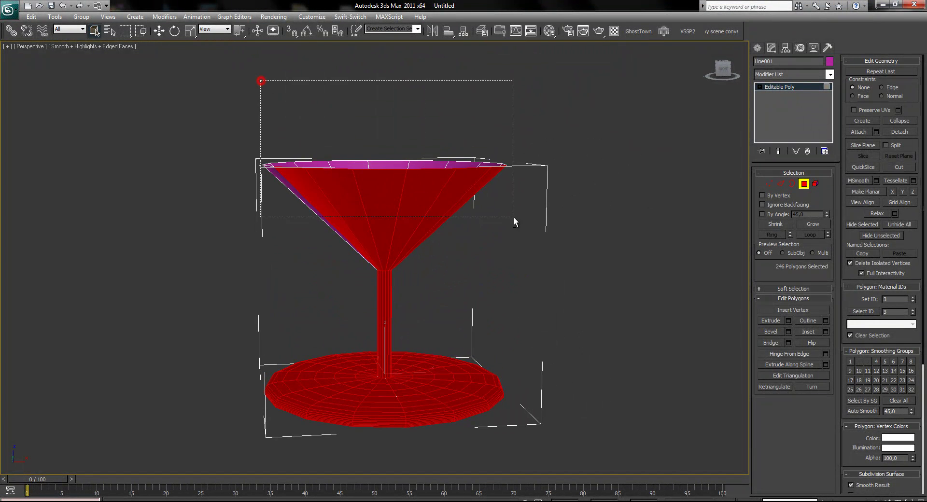
alt+drag(509, 217, 513, 221)
alt+middle_drag(522, 232, 410, 274)
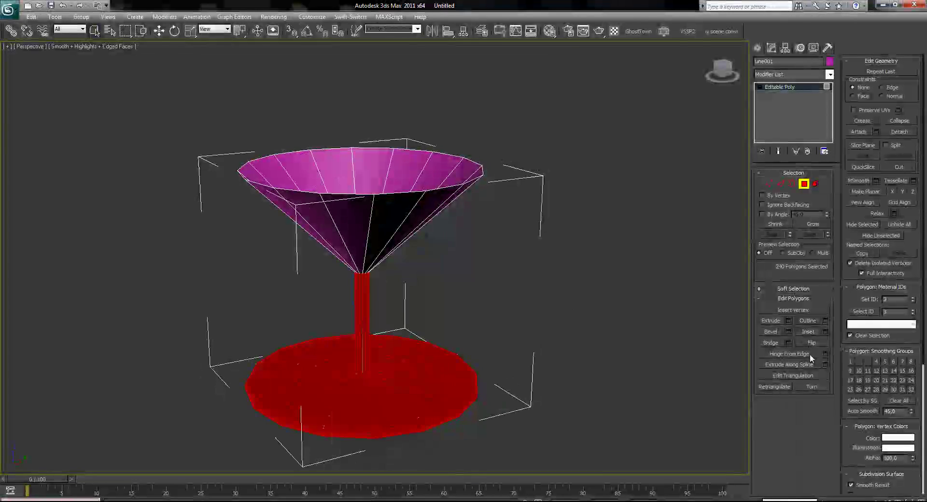
click(812, 342)
click(537, 336)
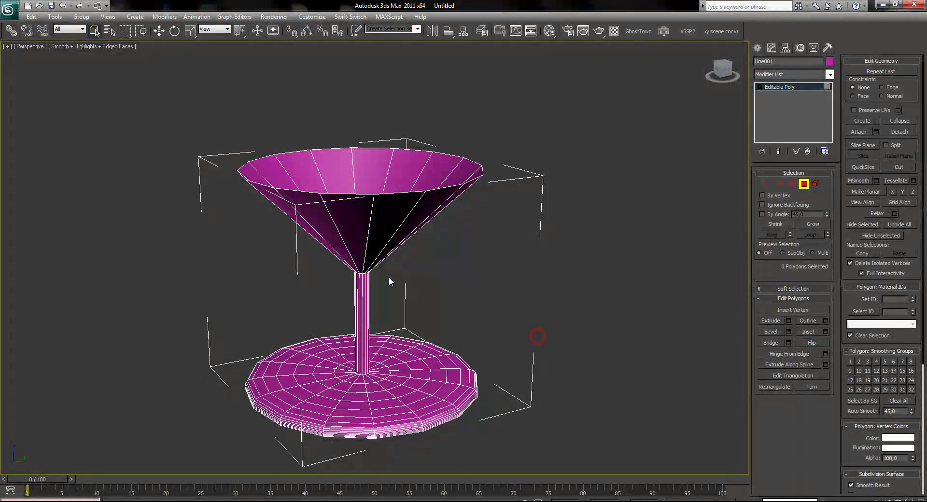
- Leave polygon editing and apply a Shell modifier to the whole glass
alt+middle_drag(370, 335, 365, 356)
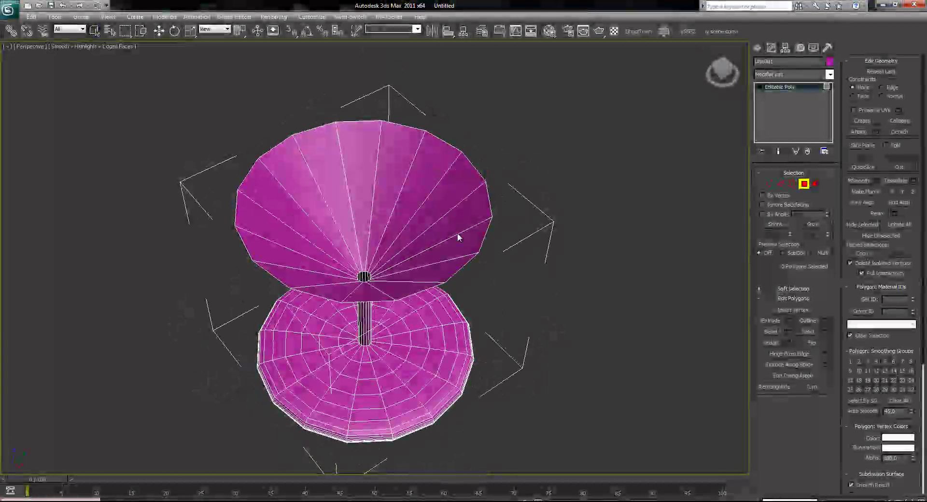
click(804, 184)
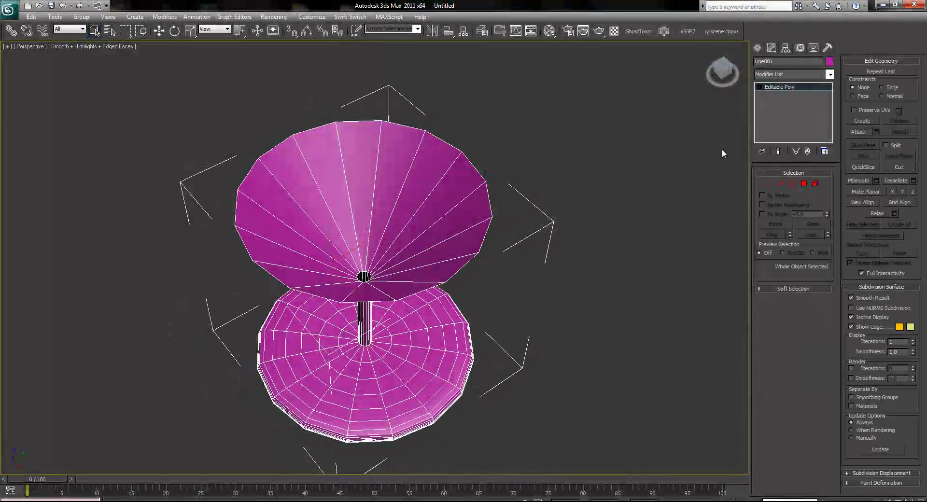
click(829, 75)
drag(832, 104, 833, 306)
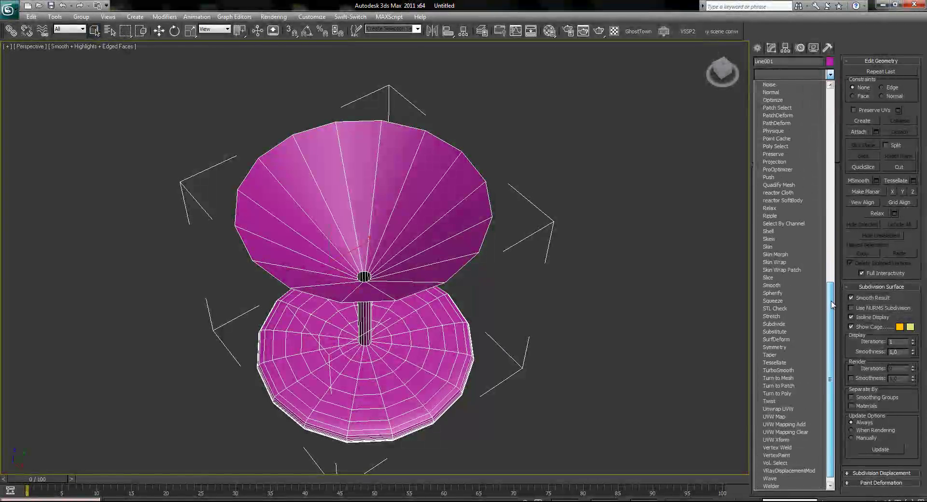
click(769, 231)
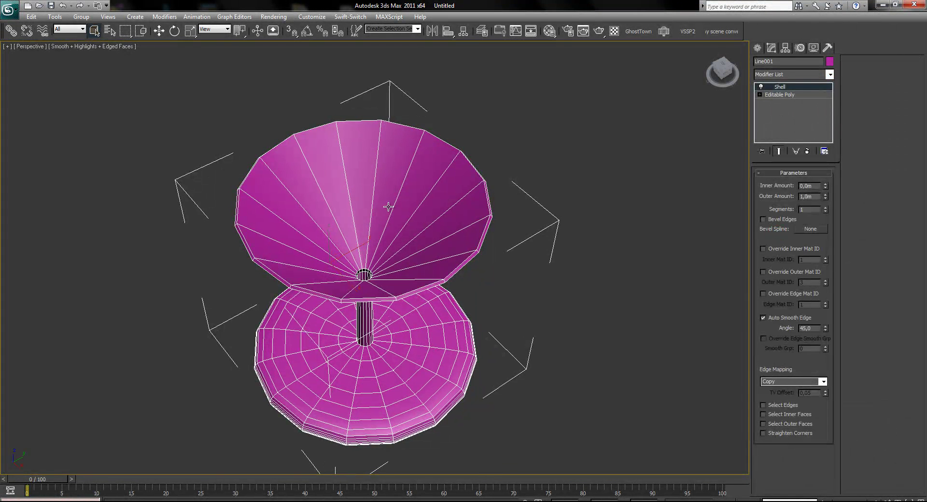
- Set the Shell's Inner Amount to 0,0m and its Outer Amount to 0,5m
middle_drag(378, 282, 780, 181)
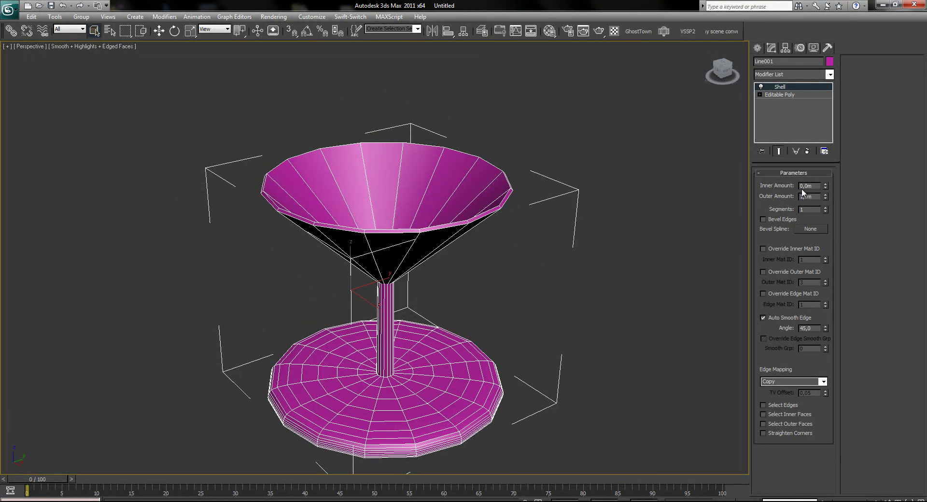
drag(826, 202, 832, 229)
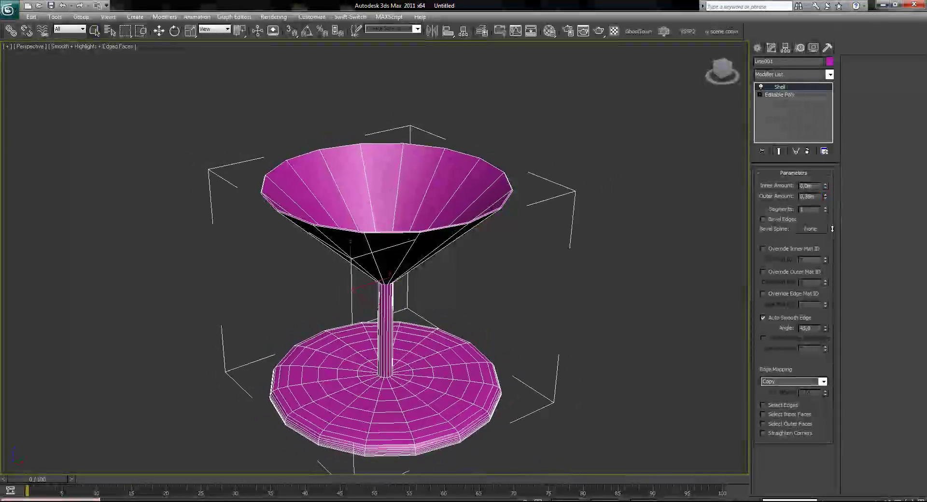
right_click(826, 198)
drag(827, 187, 823, 168)
right_click(826, 188)
click(826, 195)
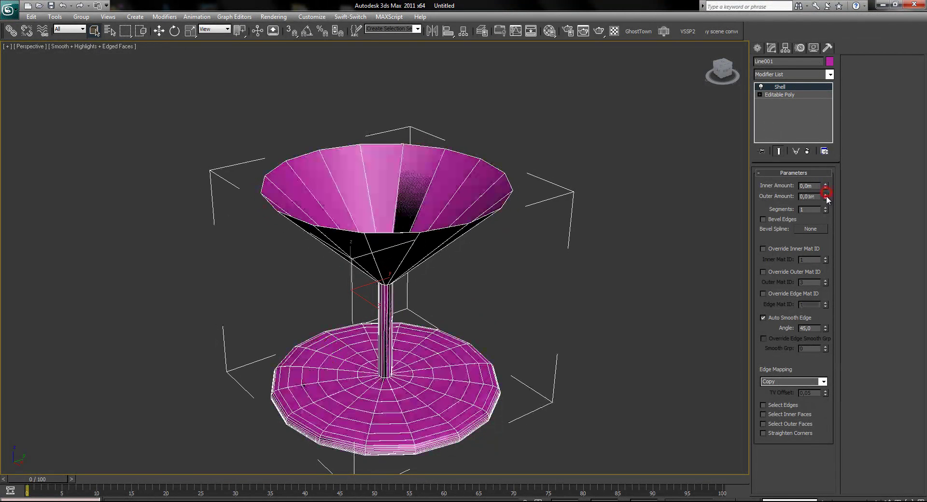
drag(826, 198, 825, 187)
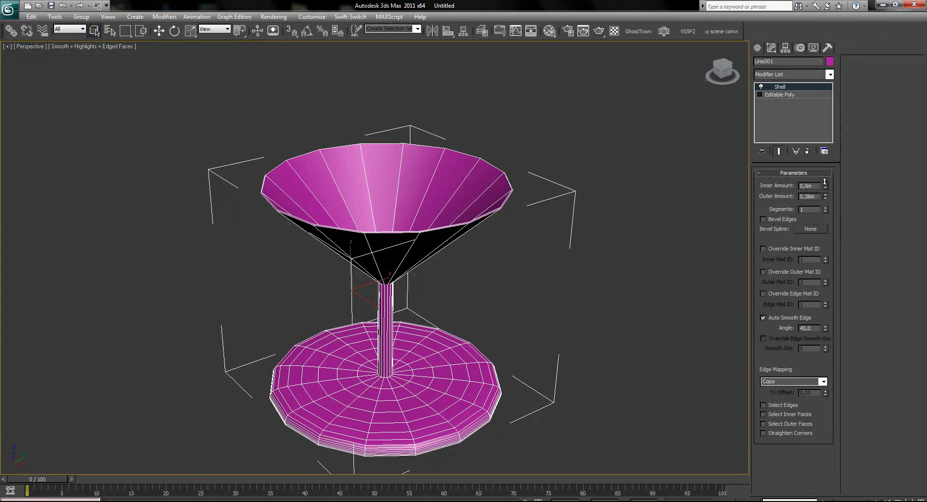
drag(825, 176, 825, 174)
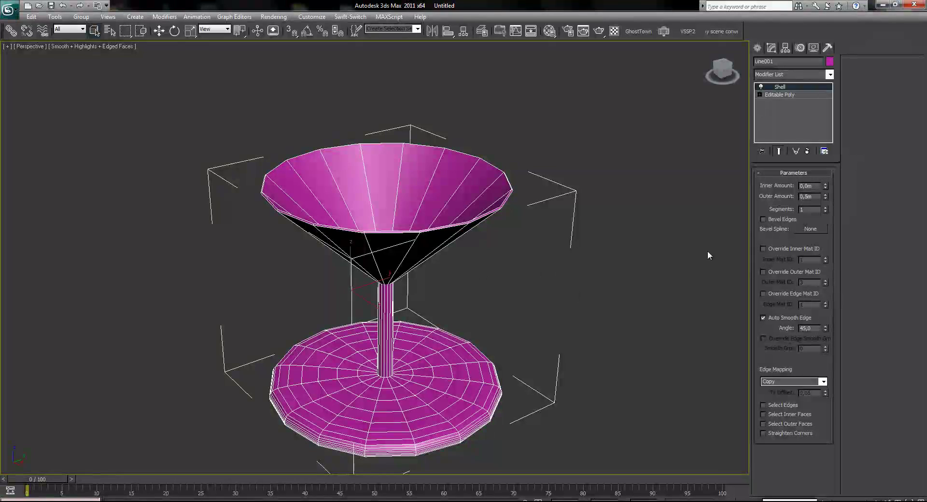
alt+middle_drag(504, 288, 479, 245)
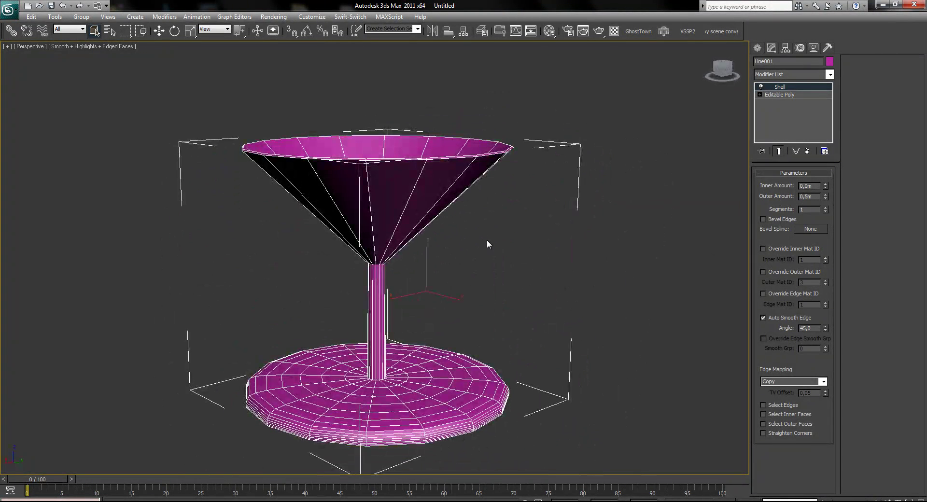
mouse_move(394, 241)
alt+middle_down()
mouse_move(414, 252)
mouse_move(419, 230)
mouse_move(436, 258)
mouse_move(379, 249)
alt+middle_up()
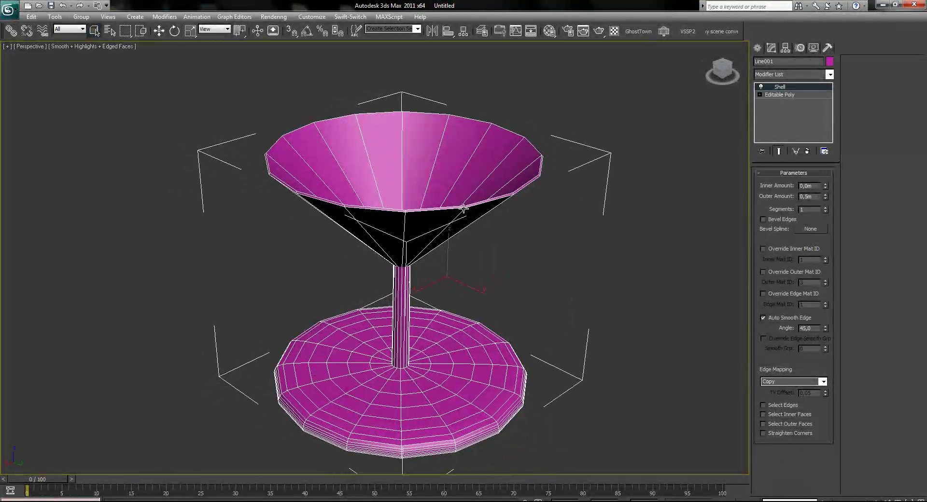
right_click(391, 213)
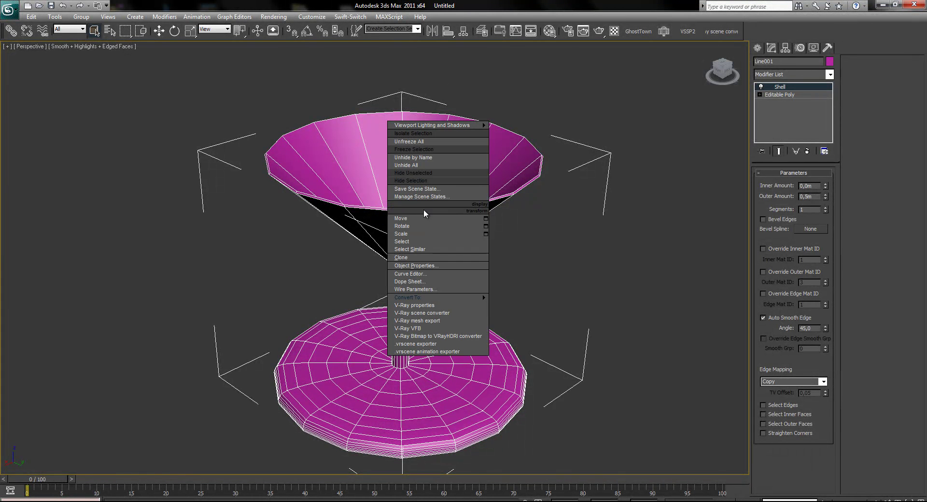
click(314, 219)
middle_drag(344, 223, 367, 220)
alt+middle_drag(433, 248, 426, 249)
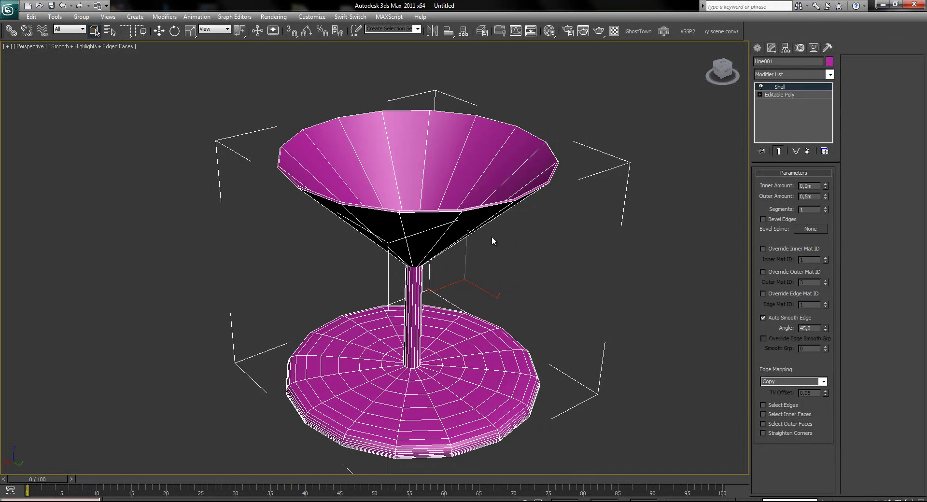
- Turn on see-through display for the glass and create a tall box about 134 m long and 195 m wide beside it
key(alt+x)
mouse_move(386, 269)
alt+middle_down()
mouse_move(375, 265)
mouse_move(381, 290)
mouse_move(382, 271)
alt+middle_up()
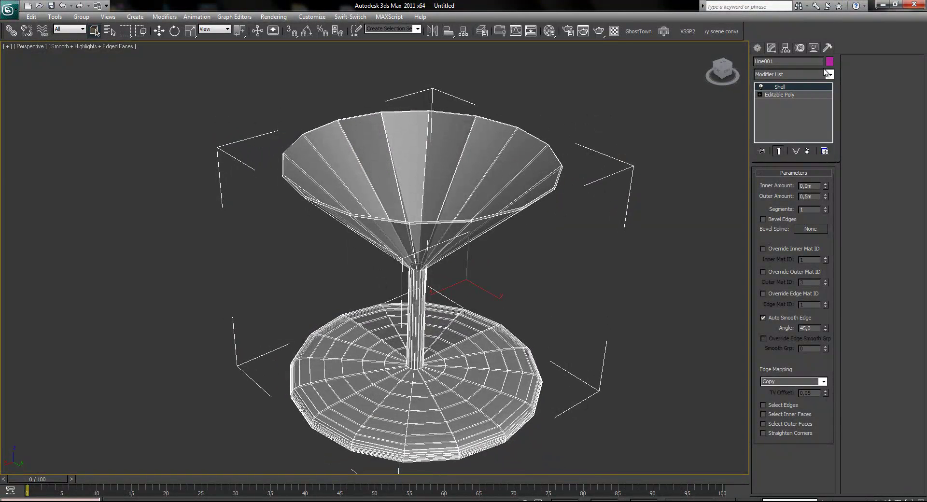
click(759, 48)
click(760, 63)
click(775, 110)
drag(317, 315, 464, 98)
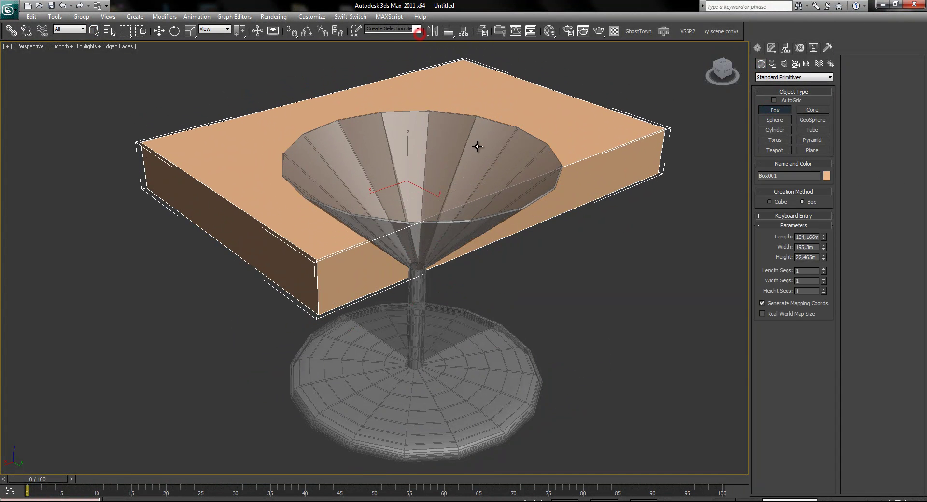
drag(823, 258, 814, 50)
alt+middle_drag(521, 247, 544, 253)
right_click(555, 258)
- Select the shelled glass and convert it to Editable Poly
click(447, 391)
right_click(445, 343)
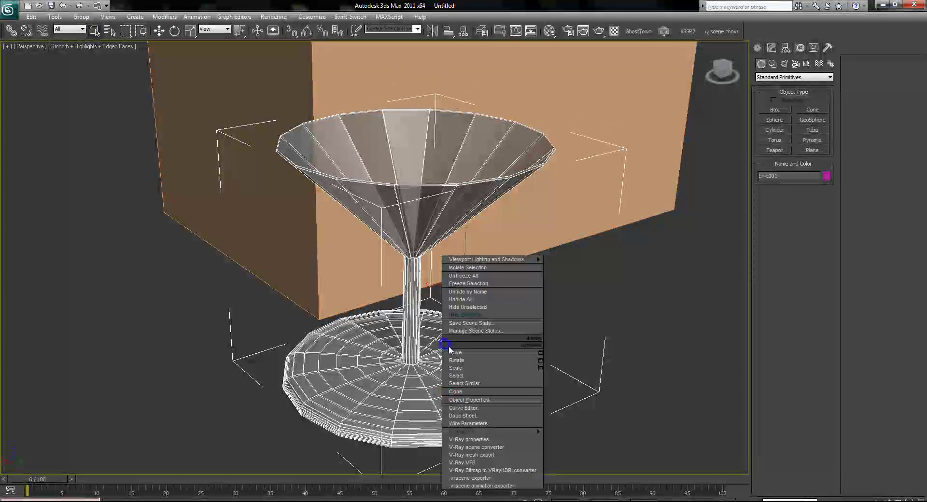
mouse_move(490, 433)
click(578, 441)
- Toggle wireframe shading on and off, hide the edged faces, and turn off the glass's see-through display
key(F3)
key(F3)
key(F4)
mouse_move(467, 335)
middle_down()
mouse_move(474, 364)
mouse_move(468, 338)
mouse_move(494, 356)
mouse_move(458, 349)
middle_up()
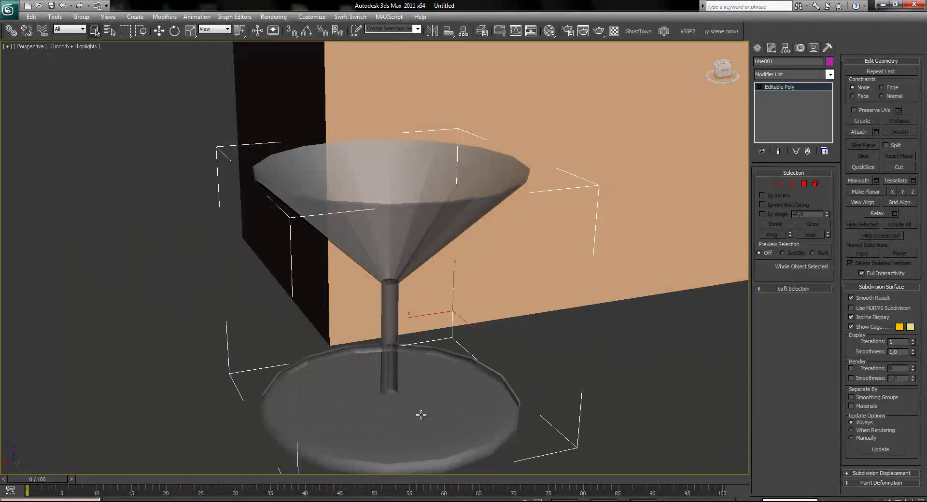
key(alt+x)
alt+middle_drag(465, 307, 460, 338)
- Activate the Move tool for the glass and toggle on its transform gizmo
key(w)
drag(475, 262, 477, 243)
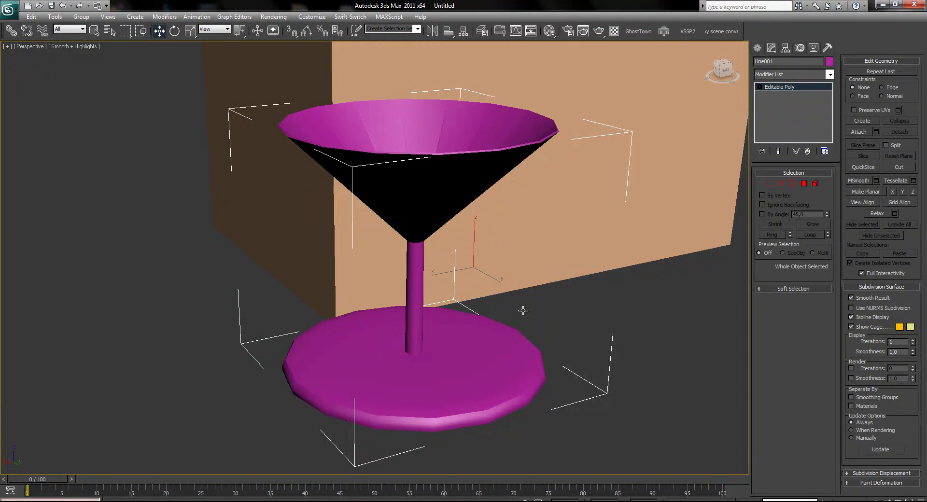
mouse_move(471, 282)
alt+middle_down()
mouse_move(483, 287)
mouse_move(460, 283)
alt+middle_up()
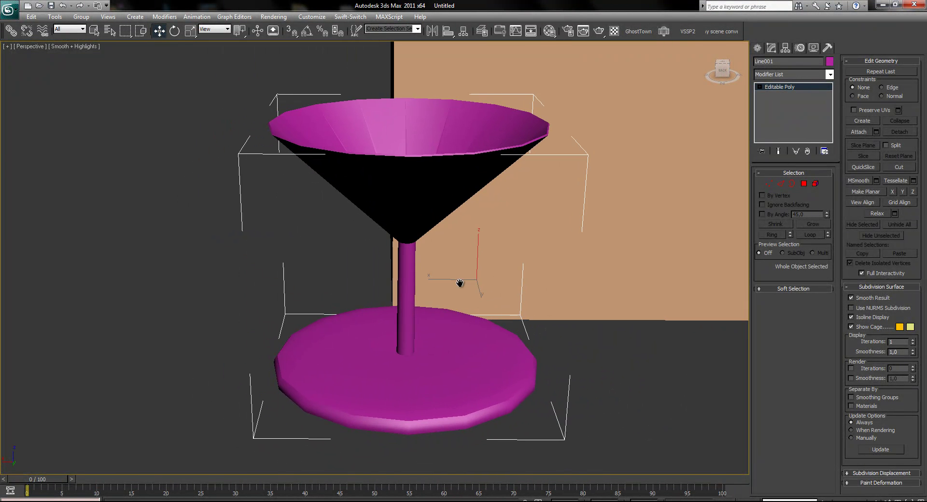
alt+middle_drag(466, 245, 456, 271)
key(x)
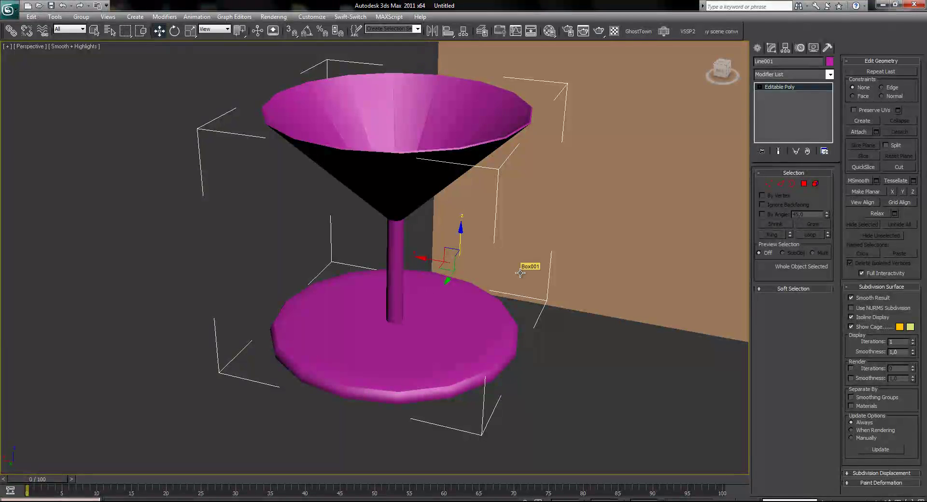
- Look at the glass and box in the Top, Left and Front views, and return to the Perspective view
middle_drag(518, 269, 464, 271)
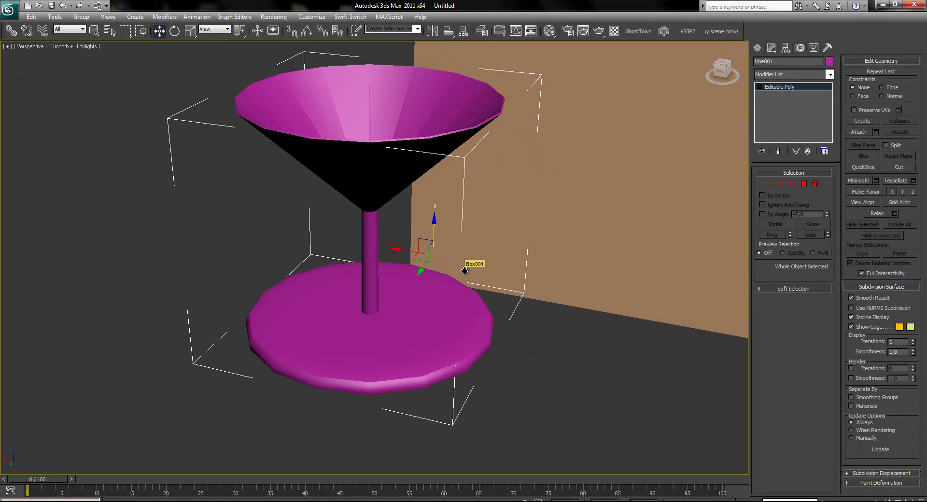
key(t)
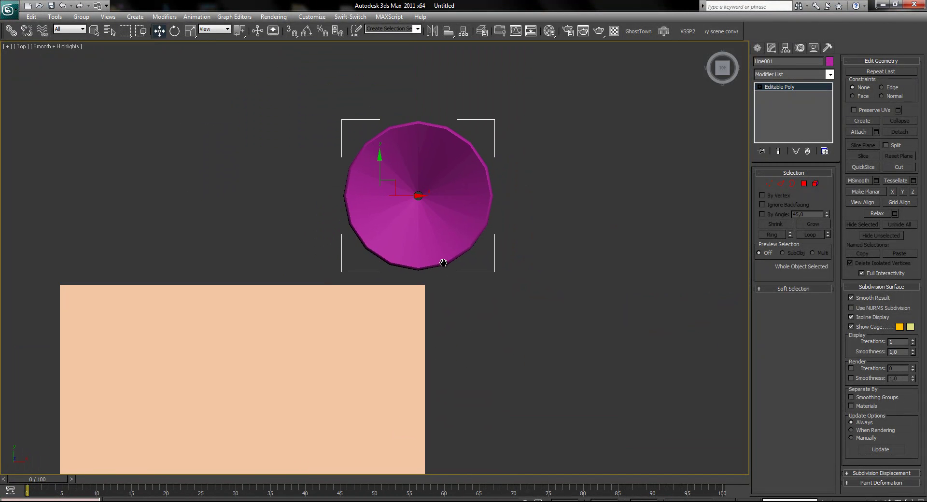
key(l)
middle_drag(507, 236, 469, 265)
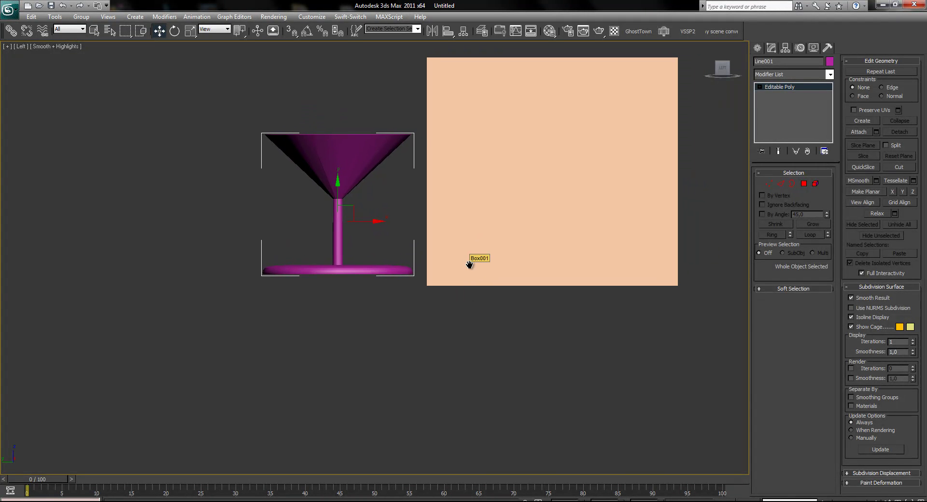
key(f)
middle_drag(338, 159, 495, 240)
key(p)
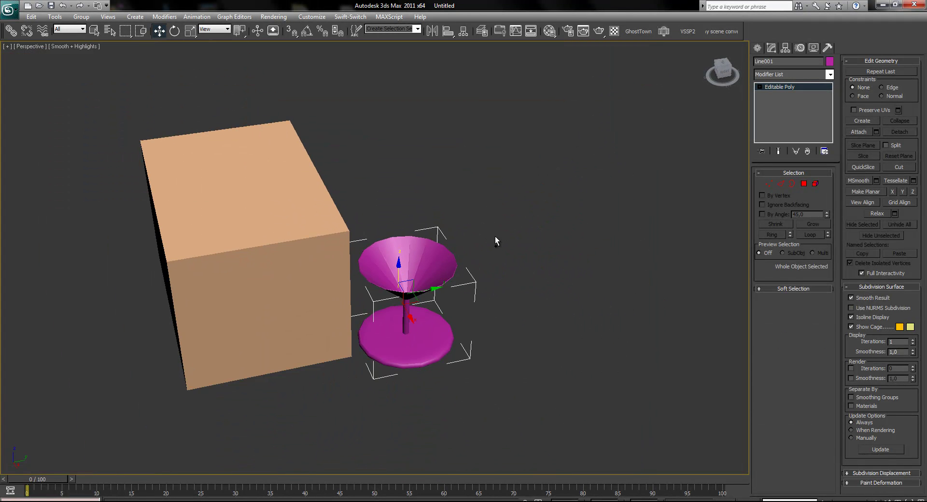